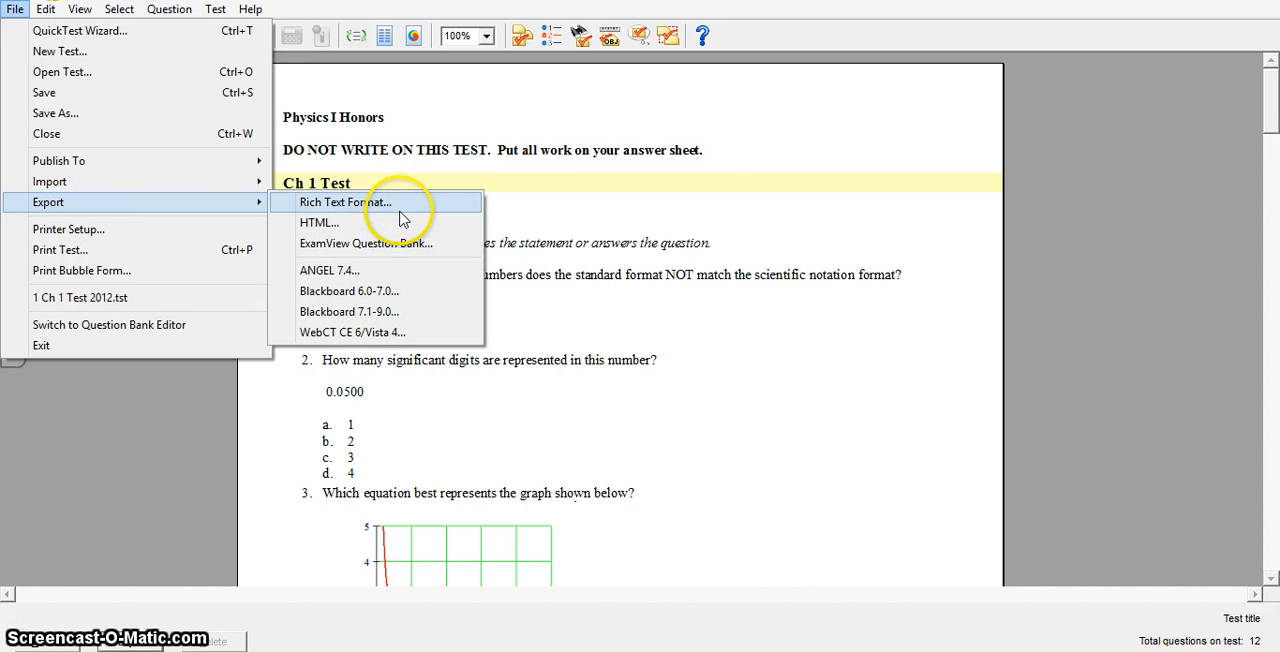
Step: Export the test in Blackboard 7.1-9.0 format, saving it to the Desktop as "test 1"
{"action": "left_click", "coordinate": [405, 313]}
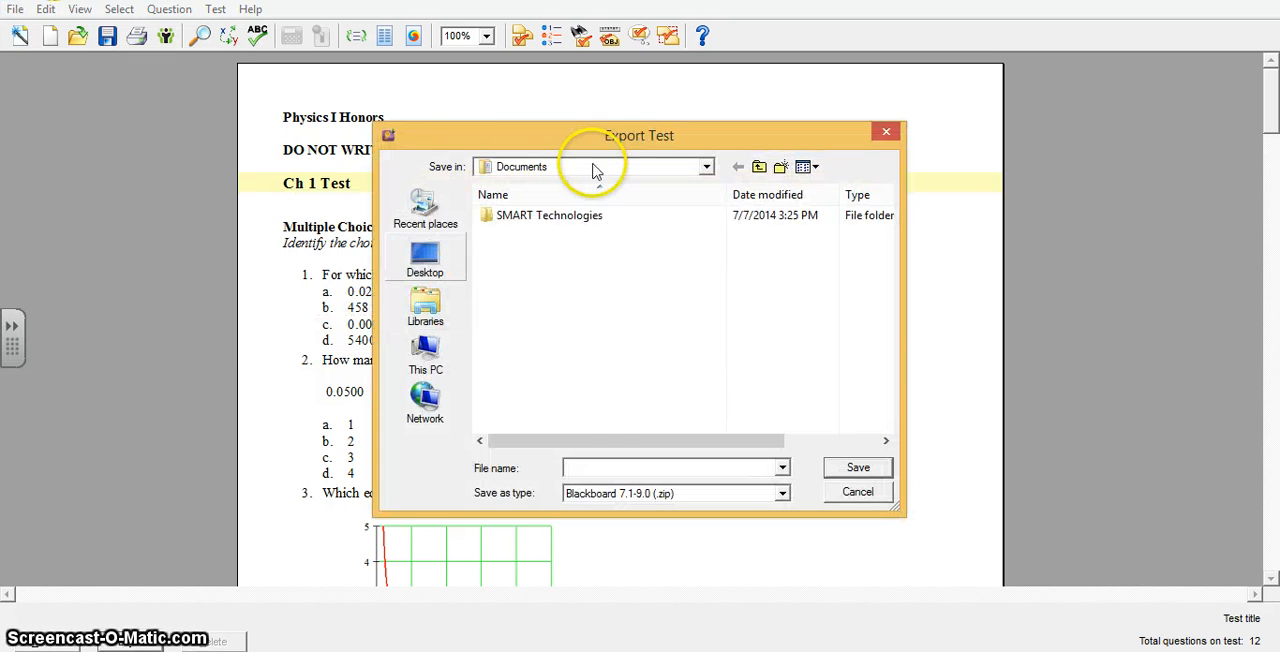
{"action": "left_click", "coordinate": [424, 258]}
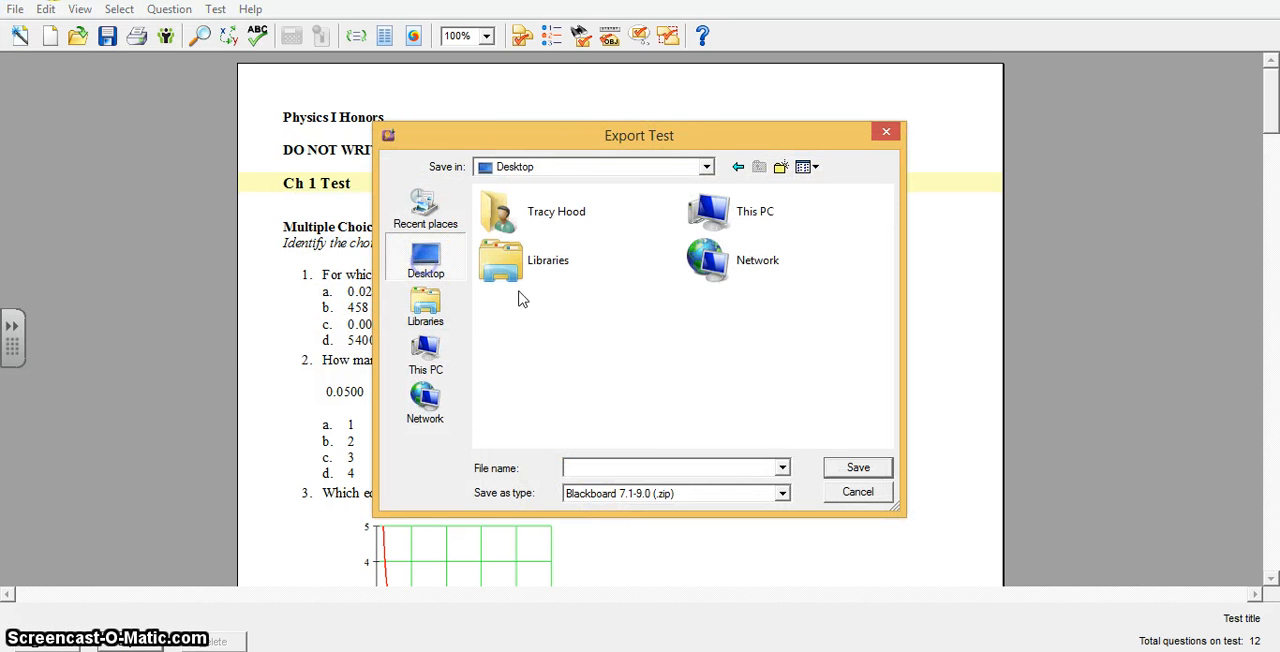
{"action": "left_click", "coordinate": [687, 461]}
{"action": "type", "text": "te"}
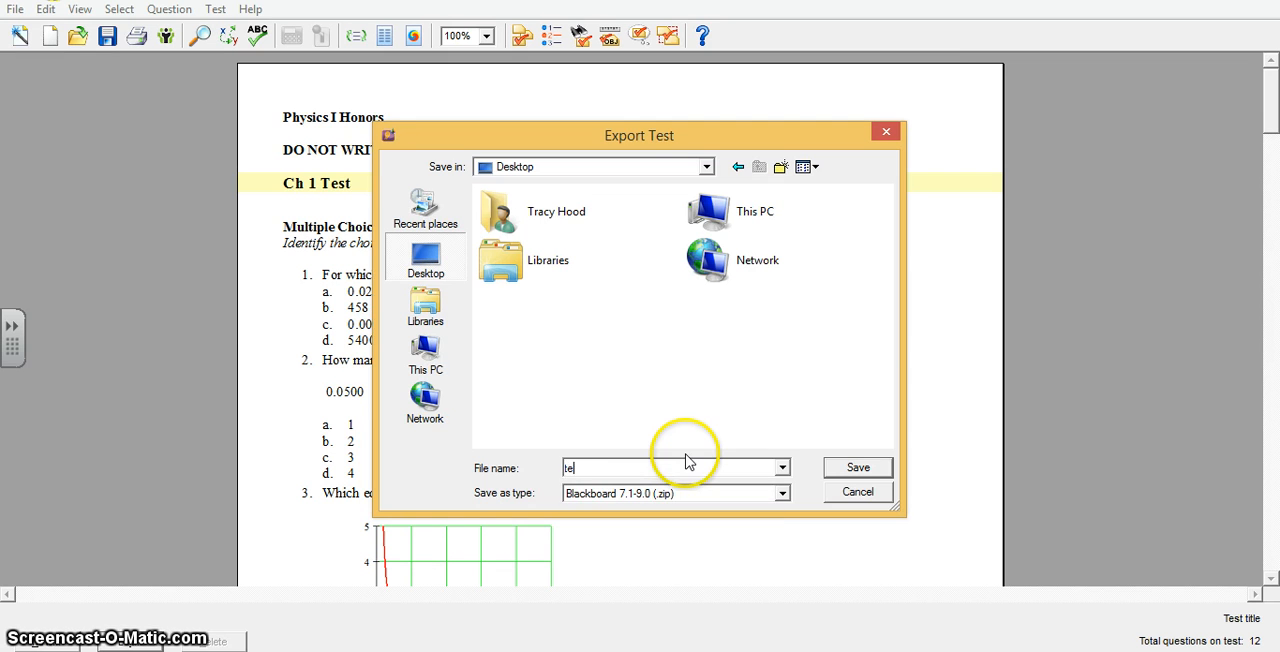
{"action": "type", "text": "st 1"}
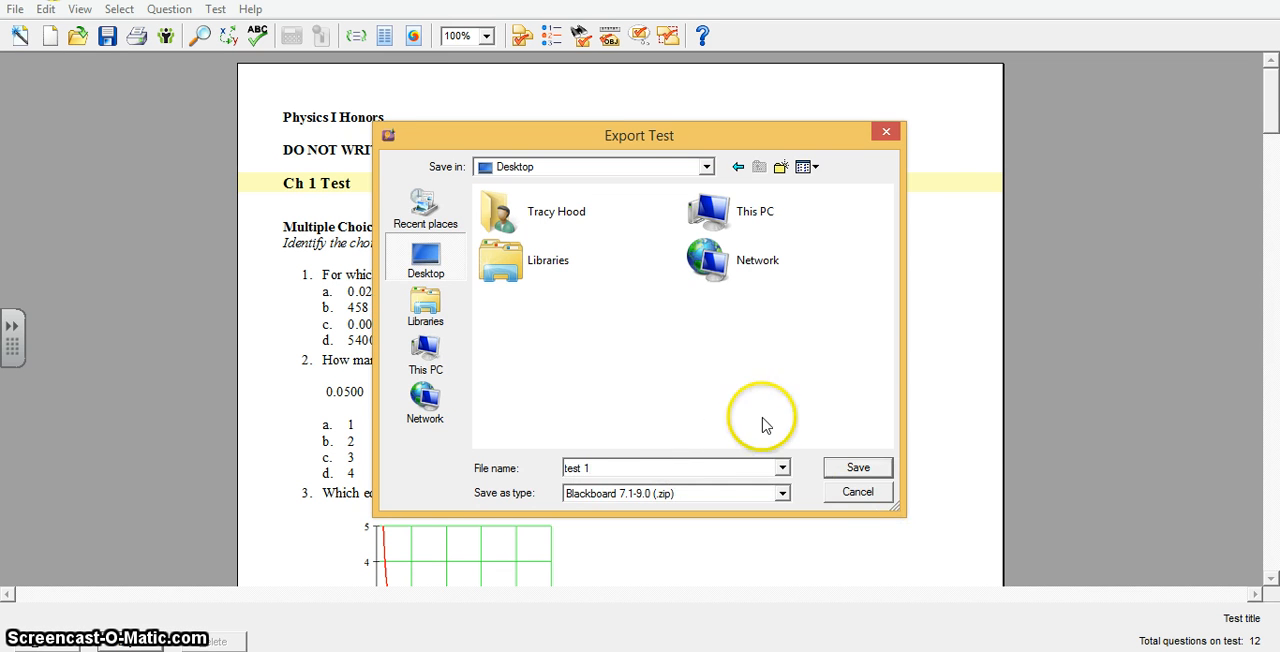
{"action": "left_click", "coordinate": [852, 468]}
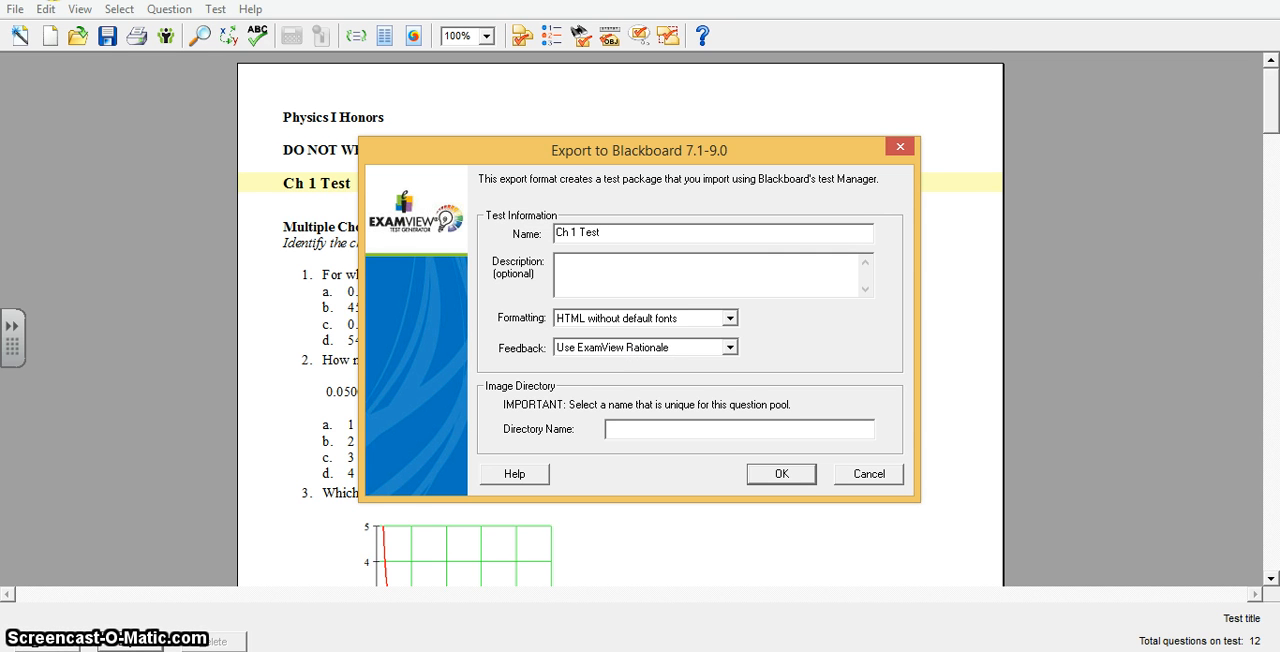
Step: Enter a unique image directory name beginning with C and complete the Blackboard export
{"action": "left_click", "coordinate": [710, 440]}
{"action": "type", "text": "Ch 1 Test"}
{"action": "left_click", "coordinate": [788, 484]}
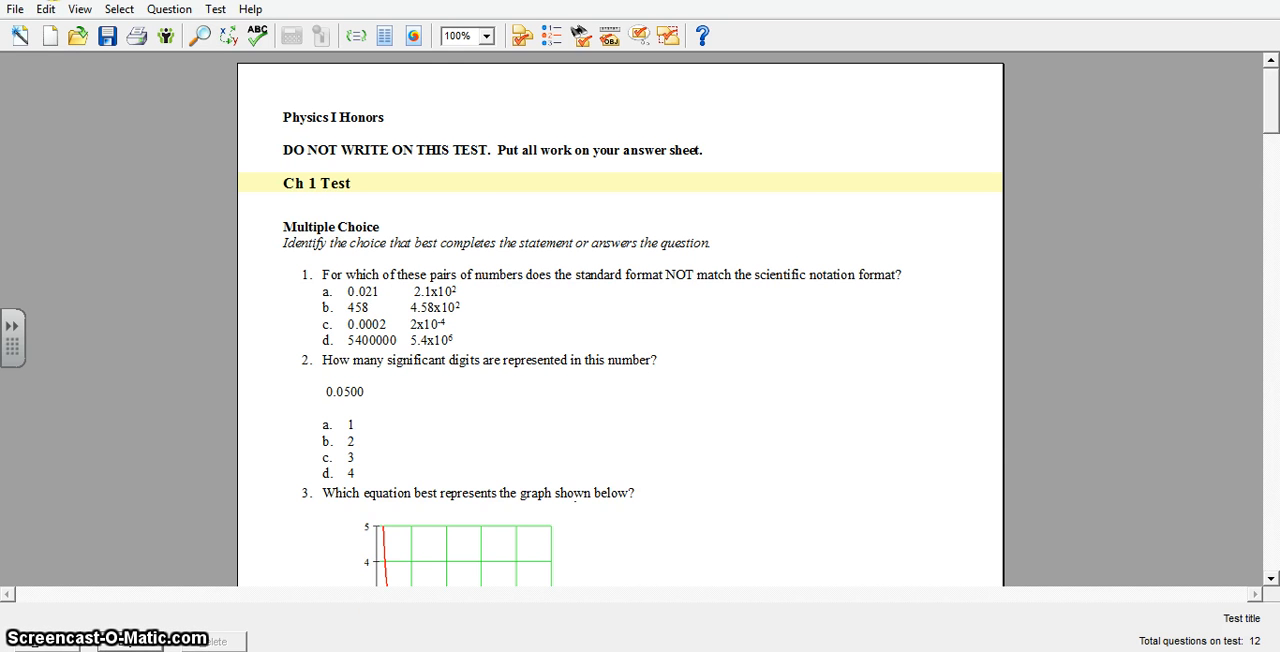
Step: Switch to My Big Campus in the browser and open the Exam View import page from the Drive
{"action": "left_click", "coordinate": [157, 549]}
{"action": "left_click", "coordinate": [95, 2]}
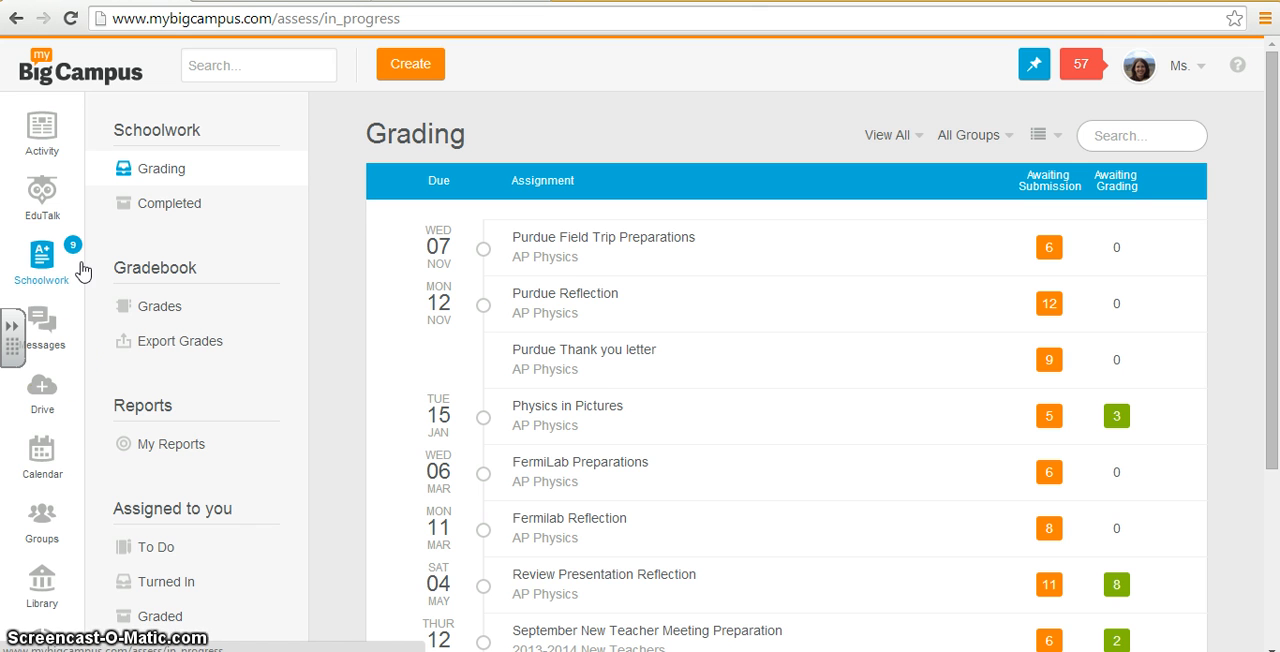
{"action": "left_click", "coordinate": [45, 400]}
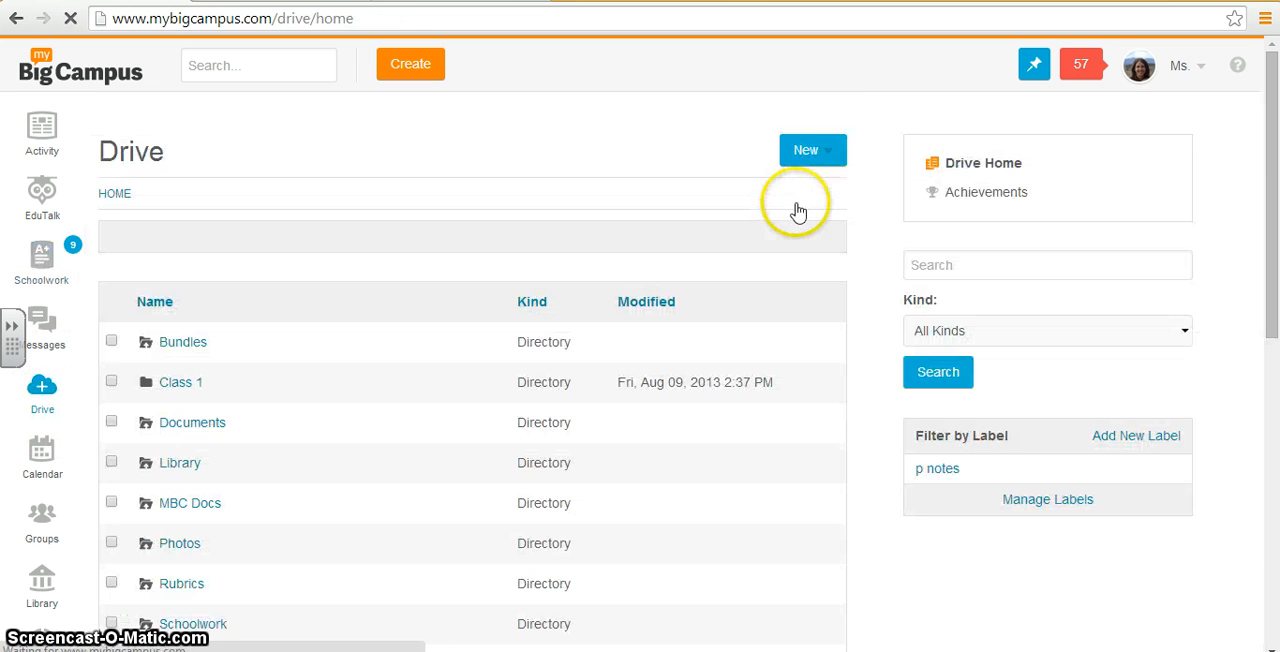
{"action": "left_click", "coordinate": [838, 150]}
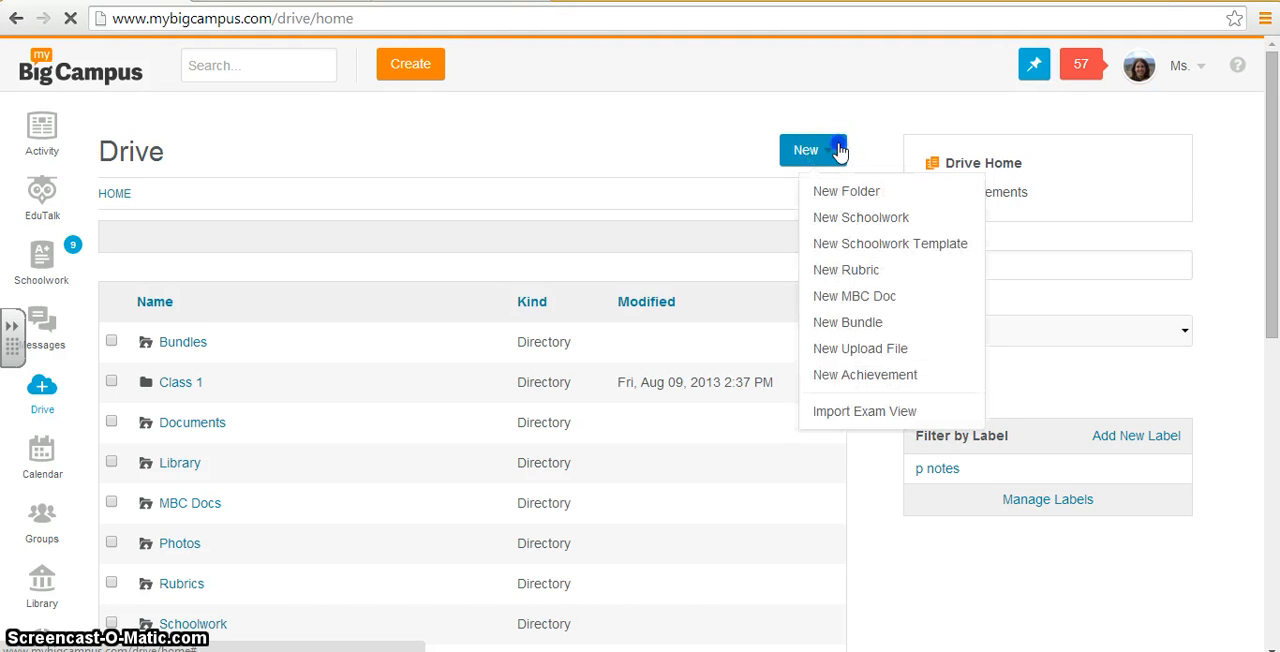
{"action": "left_click", "coordinate": [845, 414]}
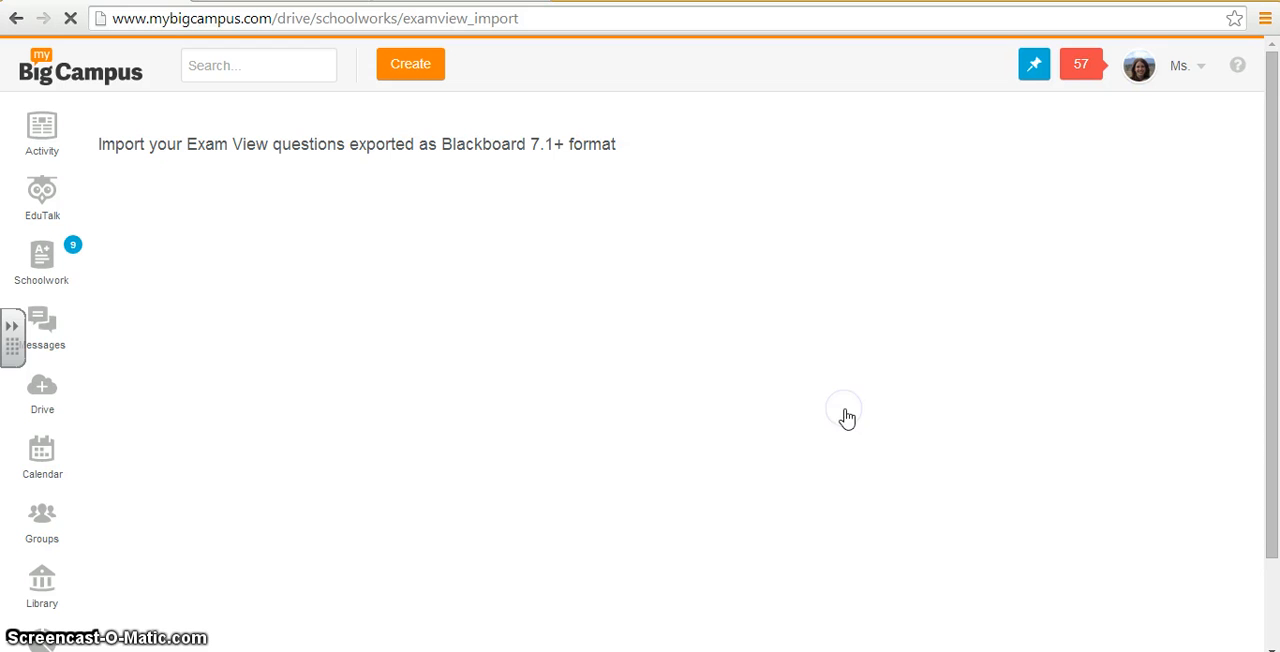
Step: Choose test 1.zip from the Desktop and import its questions with the "create a new assignment" option
{"action": "left_click", "coordinate": [157, 237]}
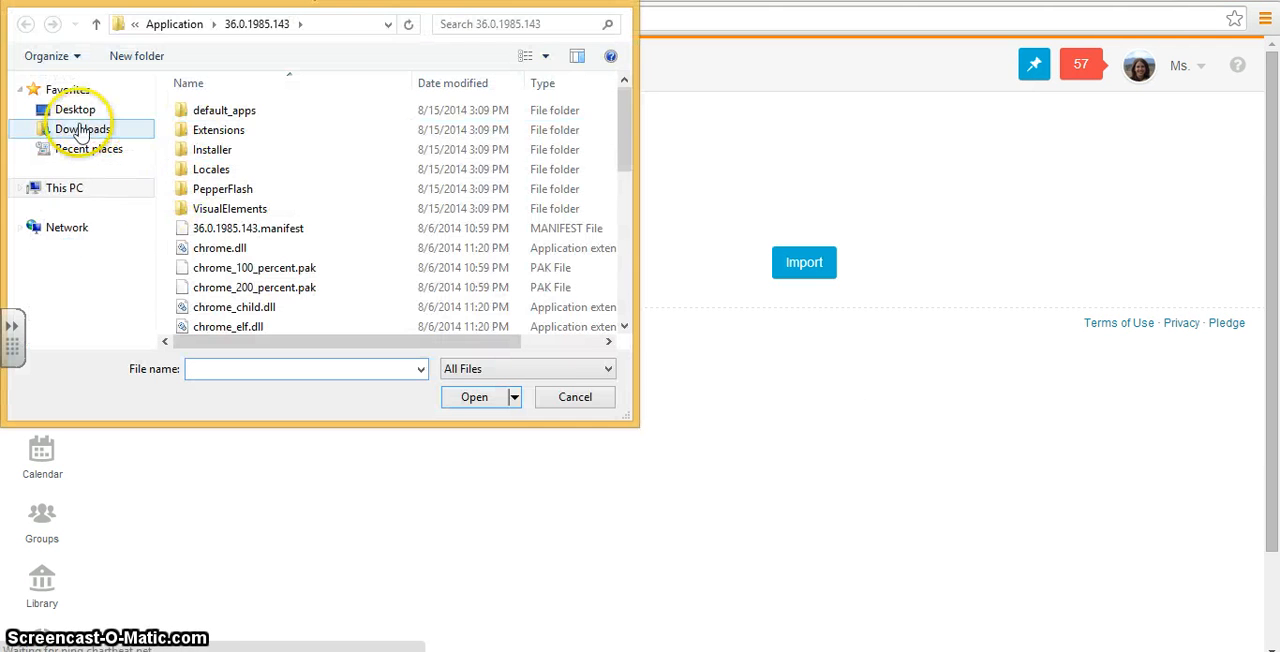
{"action": "left_click", "coordinate": [66, 115]}
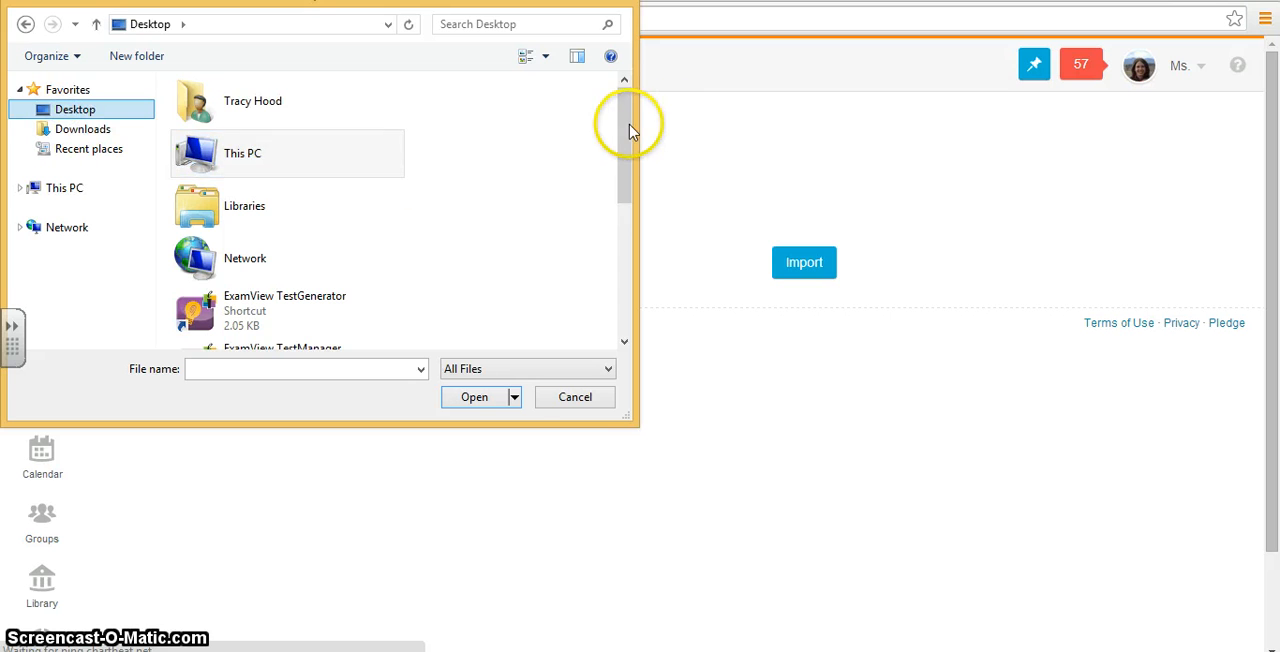
{"action": "left_click_drag", "start_coordinate": [628, 126], "coordinate": [648, 278]}
{"action": "left_click", "coordinate": [215, 335]}
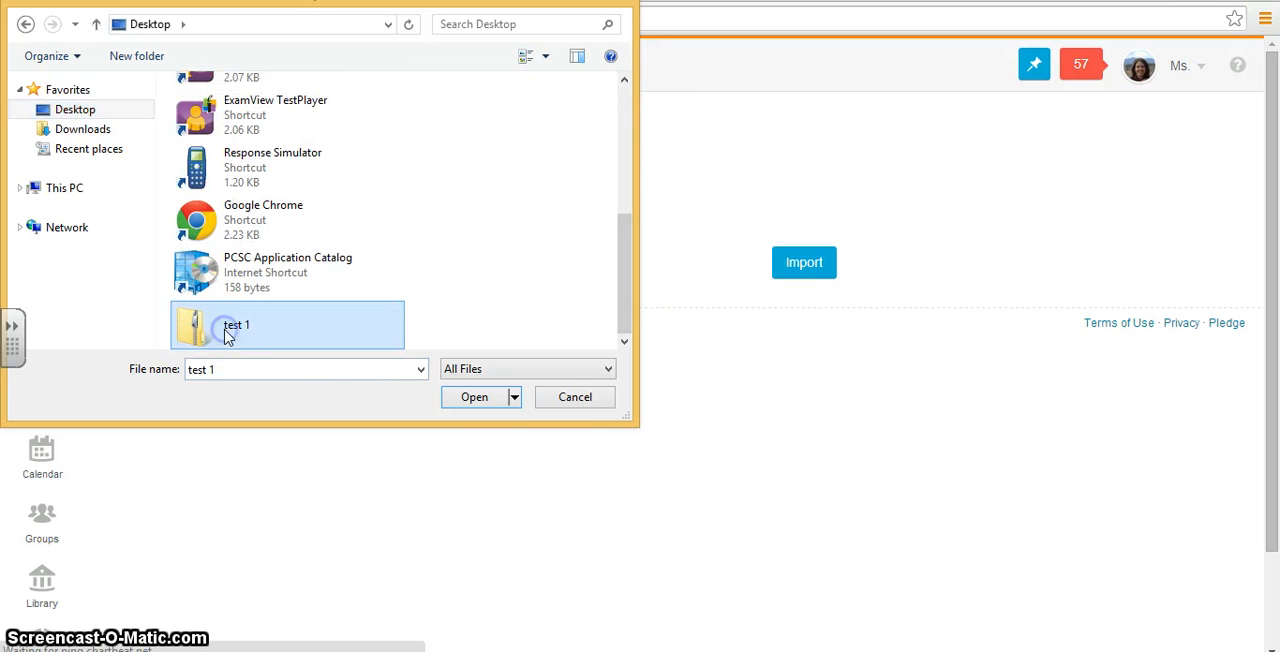
{"action": "left_click", "coordinate": [497, 410]}
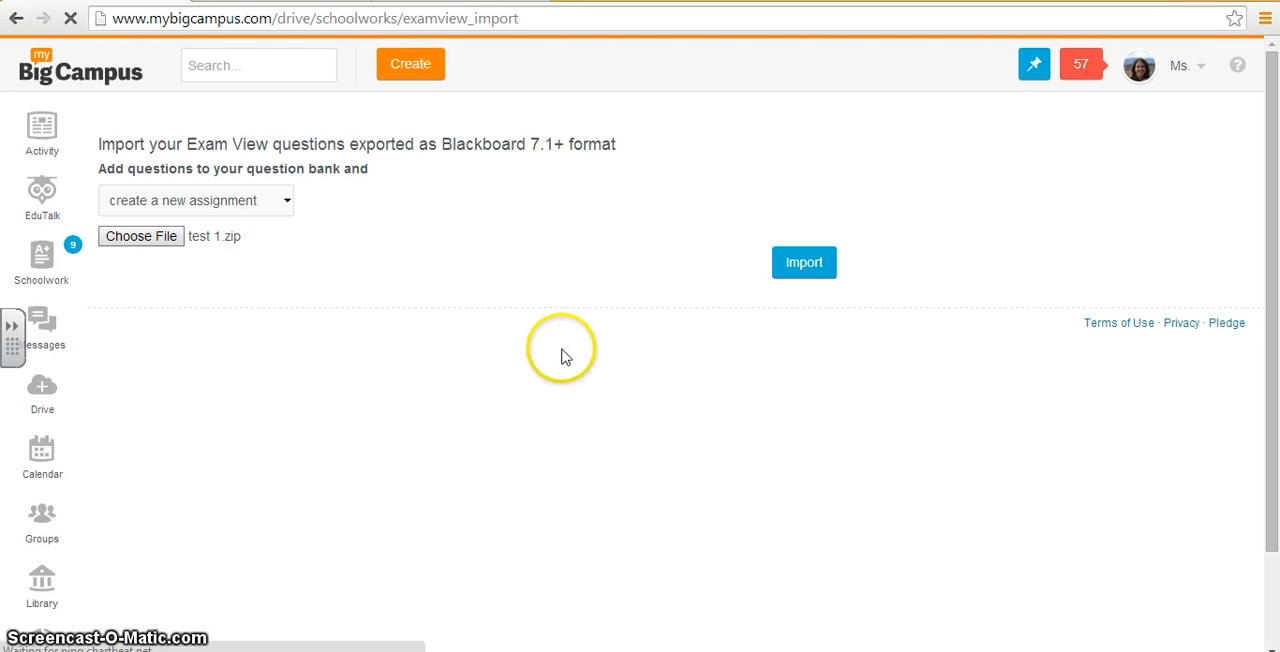
{"action": "left_click", "coordinate": [815, 264]}
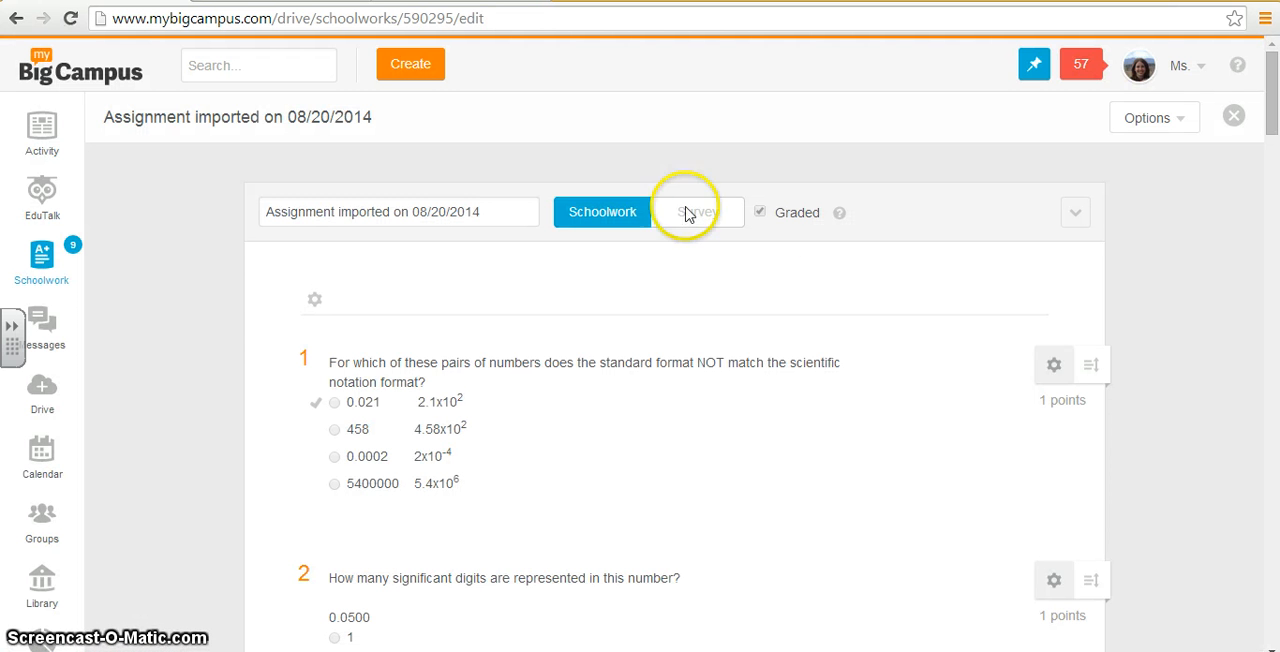
Step: Rename the imported assignment as "Chapter 1 Test"
{"action": "left_click", "coordinate": [457, 225]}
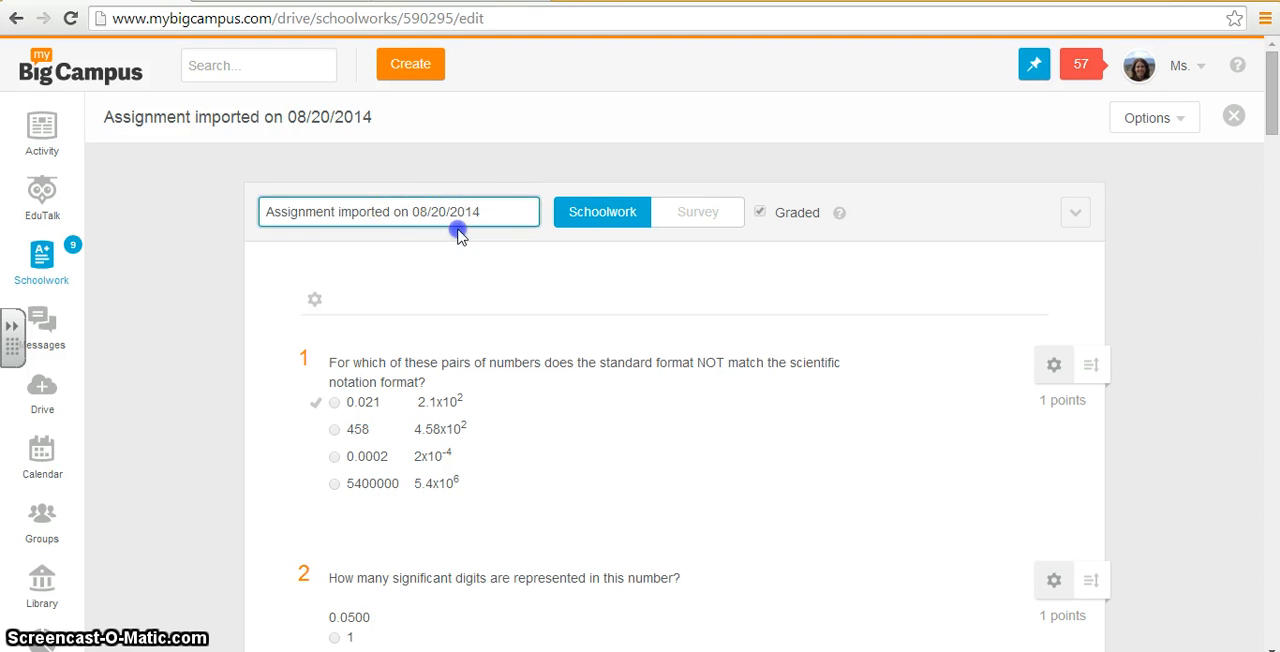
{"action": "left_click_drag", "start_coordinate": [500, 209], "coordinate": [172, 163]}
{"action": "type", "text": "Ch"}
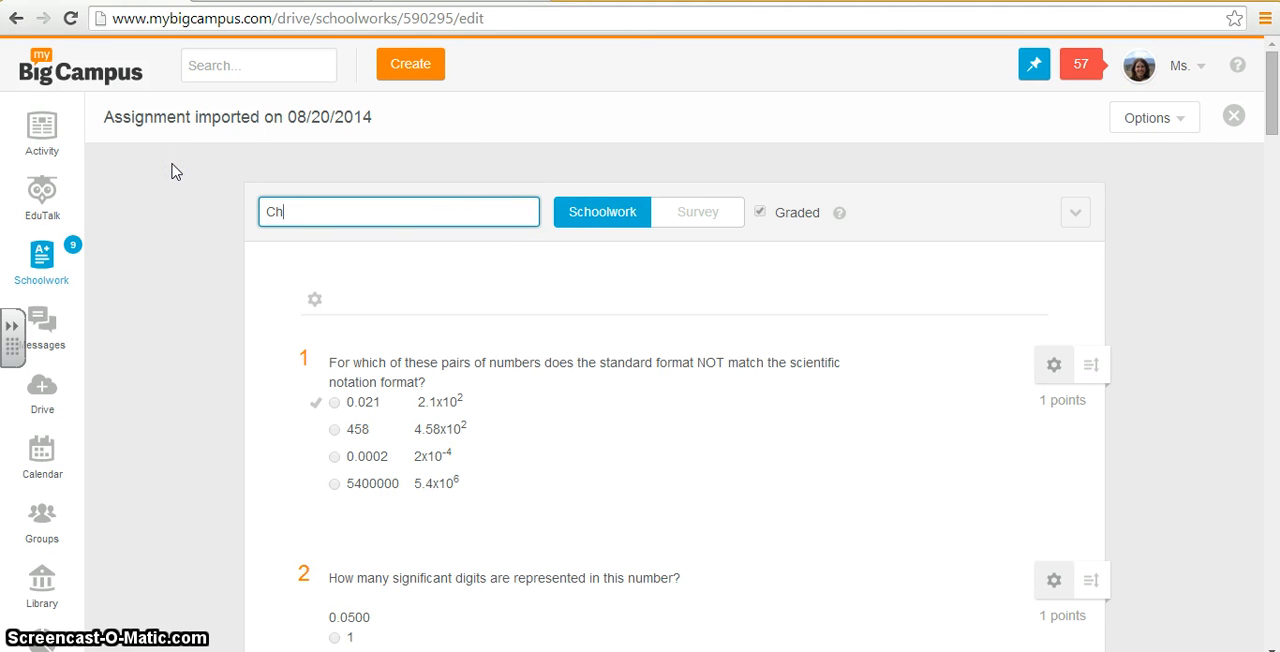
{"action": "type", "text": "apter 1 Test"}
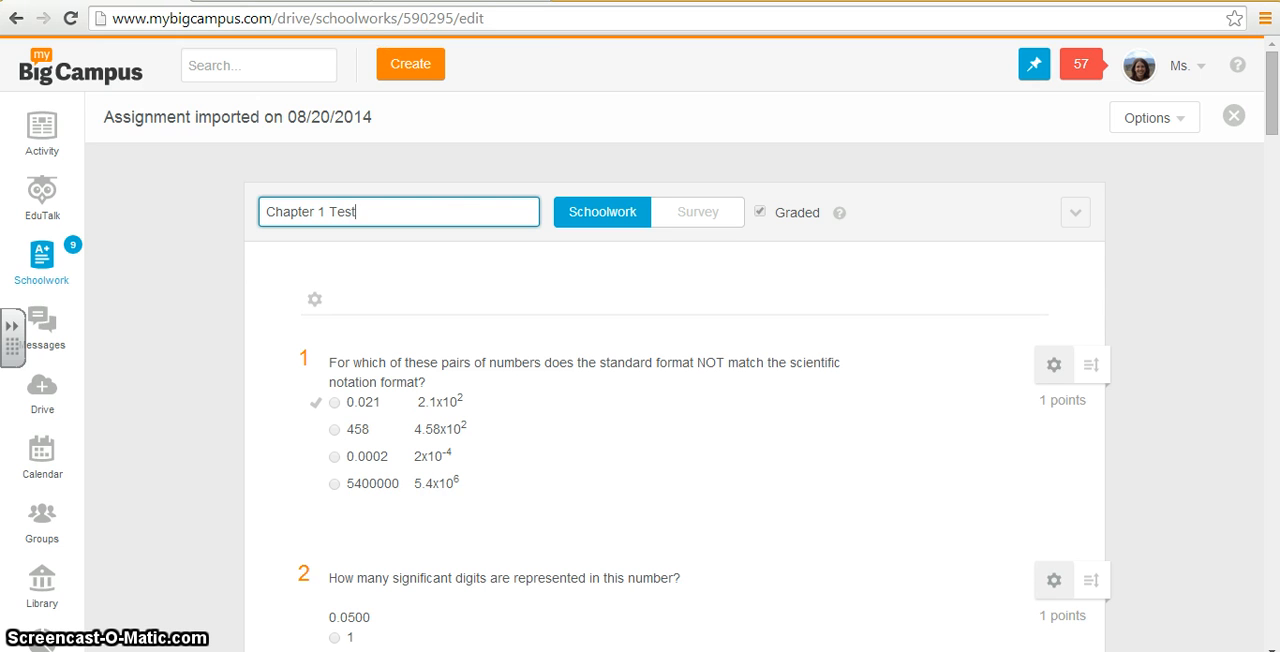
Step: Open question 1 for editing and look over the reorder controls of the questions below it
{"action": "left_click", "coordinate": [1056, 366]}
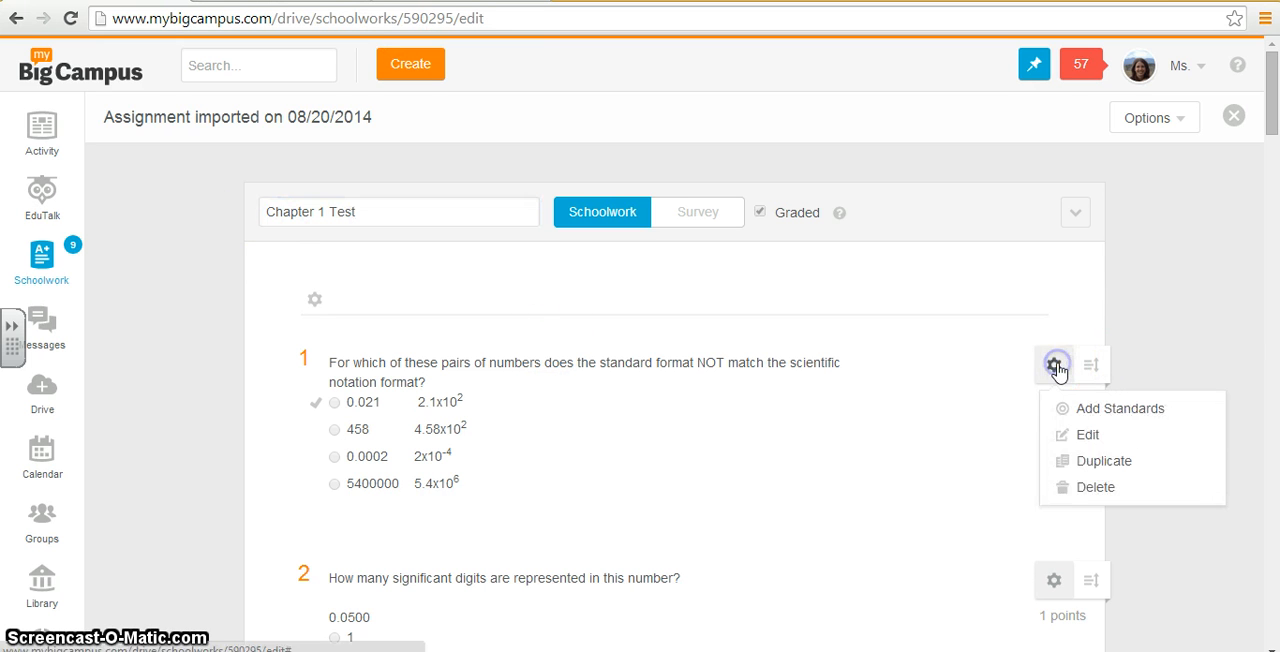
{"action": "left_click", "coordinate": [1086, 437]}
{"action": "scroll", "coordinate": [920, 466], "scroll_direction": "down", "scroll_amount": 8}
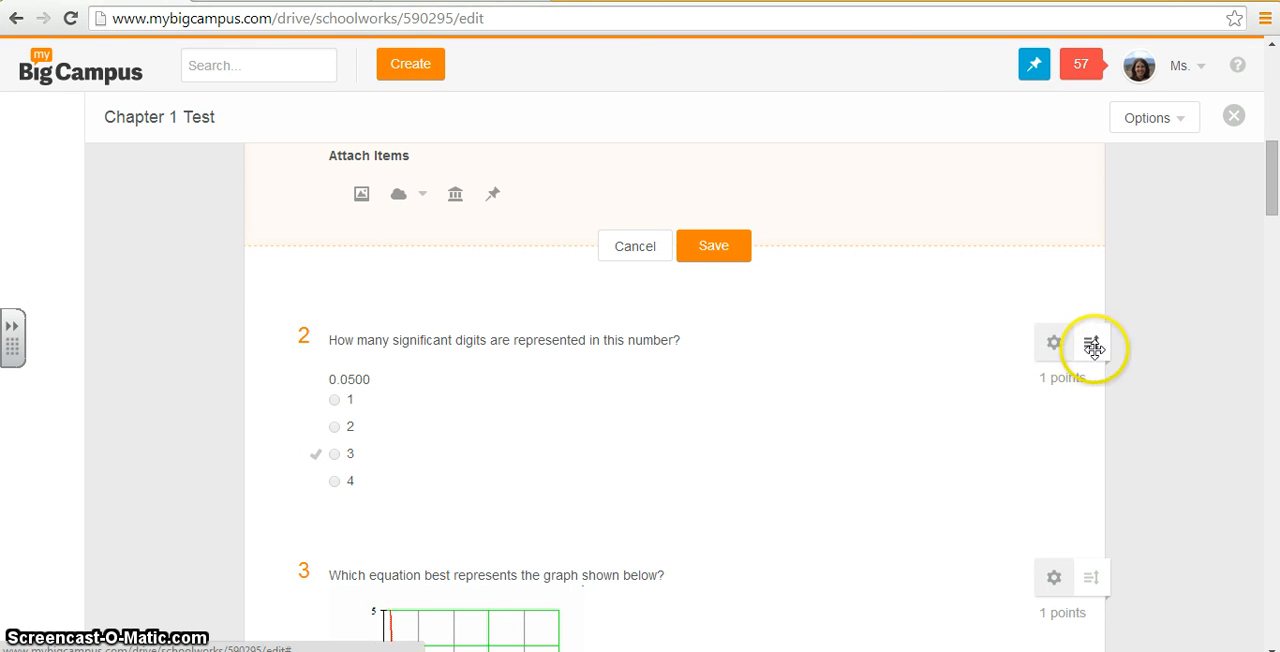
{"action": "left_click_drag", "start_coordinate": [1091, 354], "coordinate": [1083, 560]}
Step: Continue from the end of the Chapter 1 Test to its assignments page and start a new assignment
{"action": "left_click_drag", "start_coordinate": [1266, 165], "coordinate": [1258, 645]}
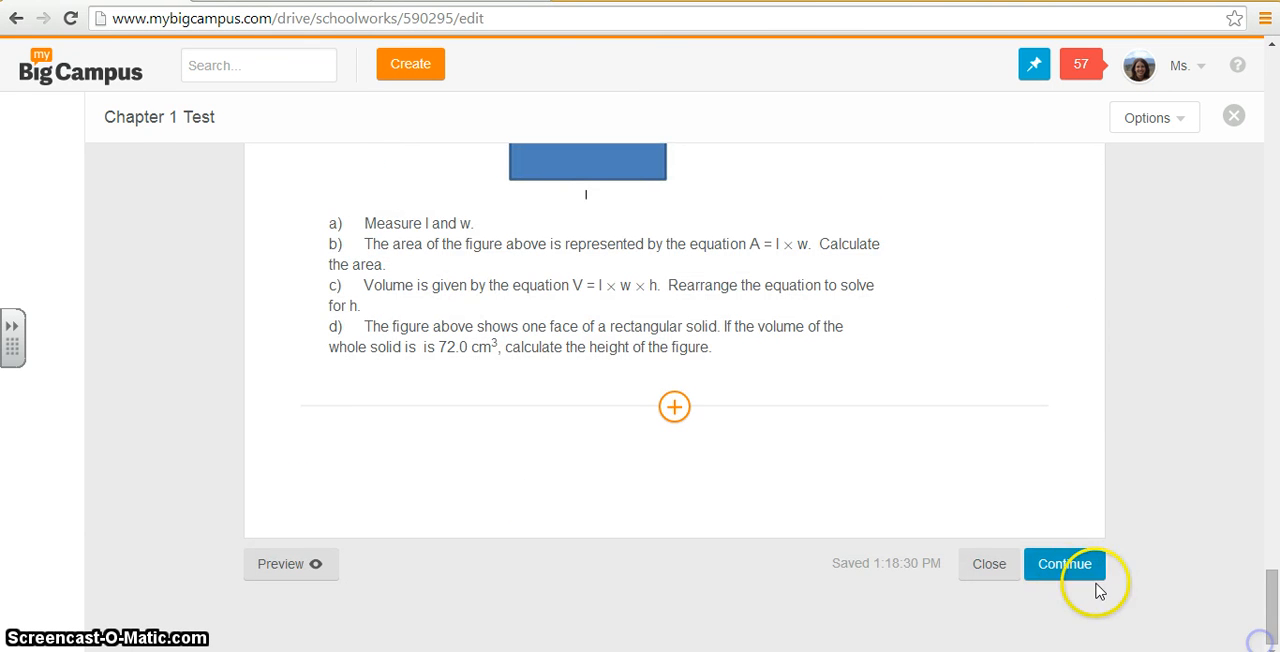
{"action": "left_click", "coordinate": [1064, 575]}
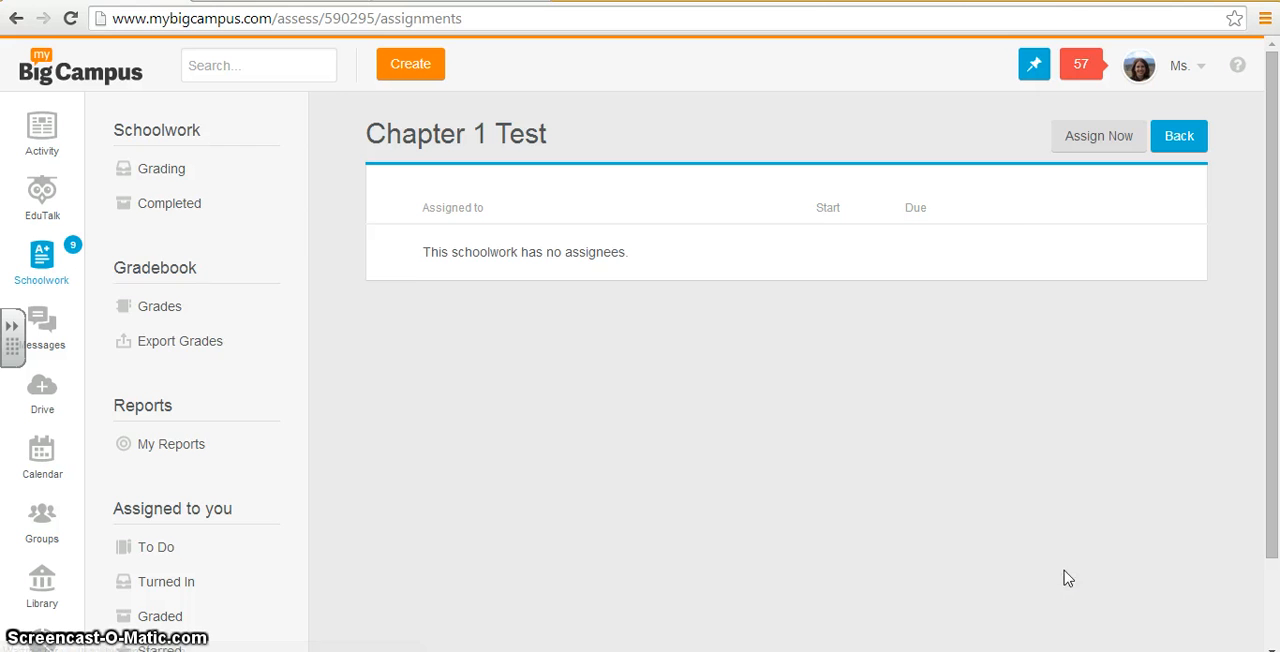
{"action": "left_click", "coordinate": [1102, 146]}
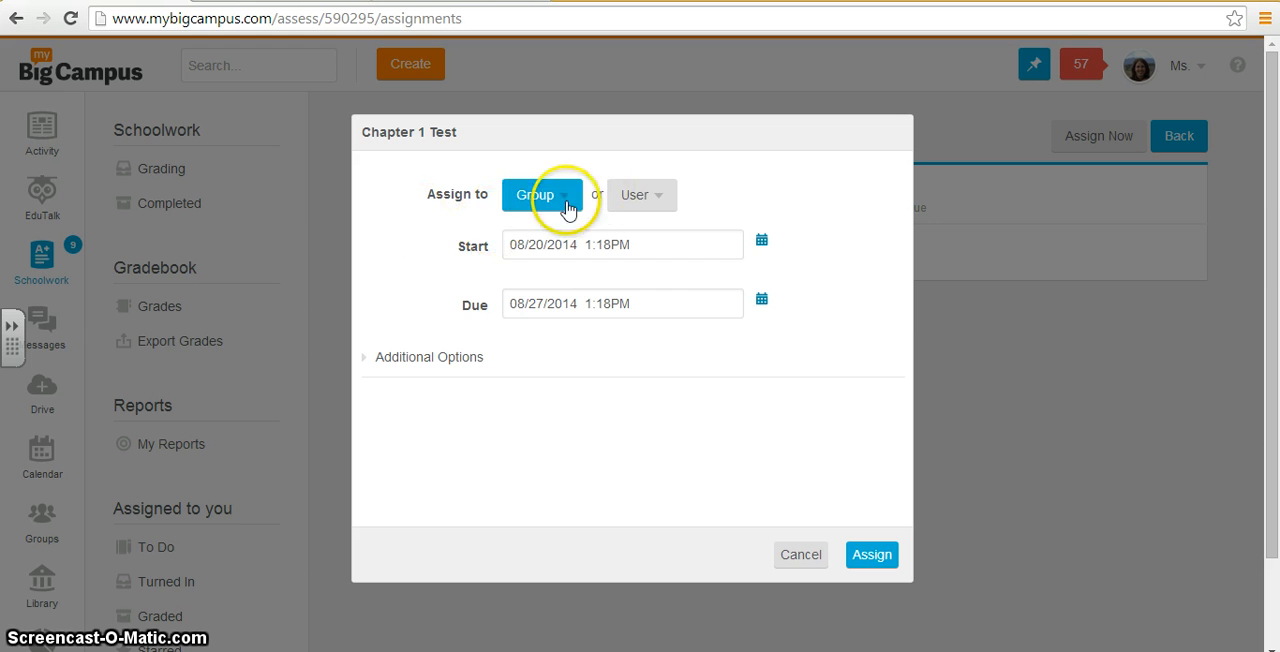
{"action": "left_click", "coordinate": [560, 200]}
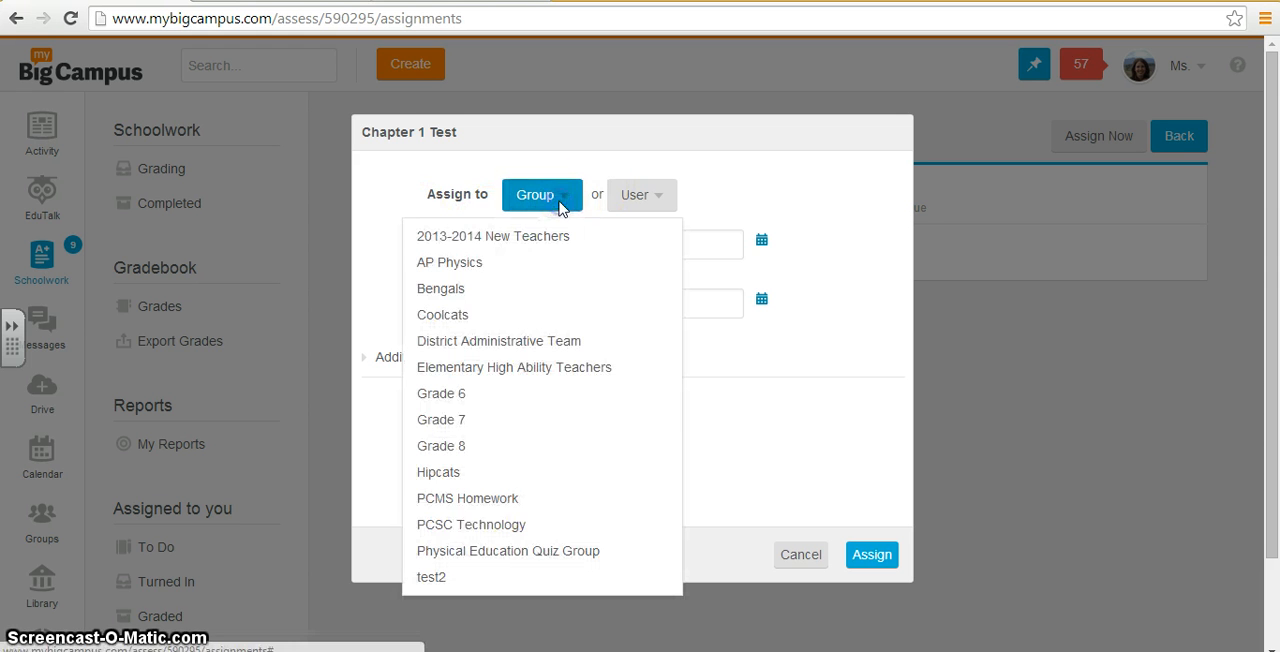
{"action": "left_click", "coordinate": [637, 196]}
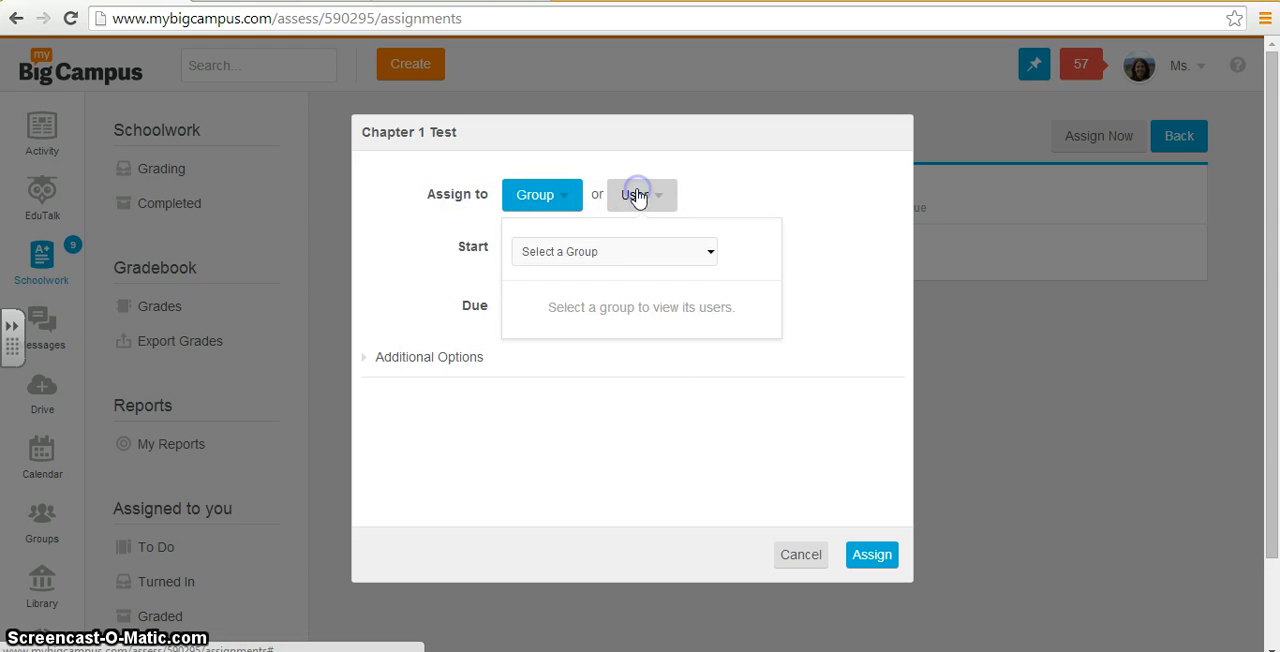
{"action": "left_click", "coordinate": [630, 251]}
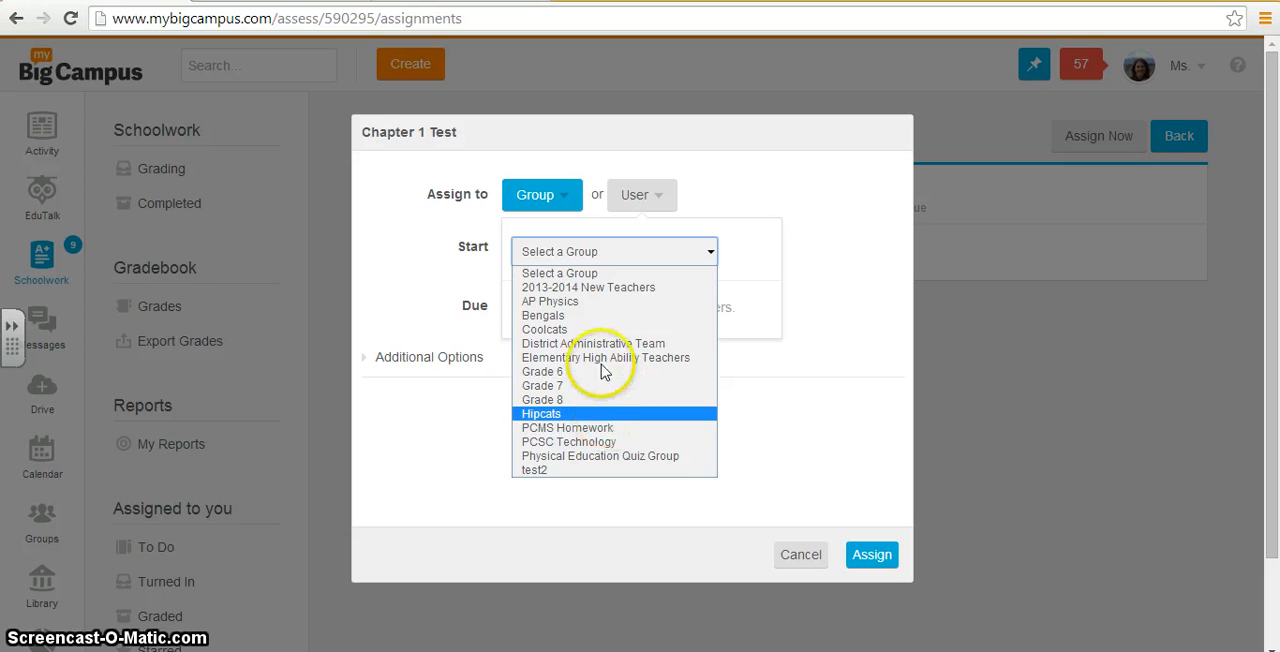
{"action": "left_click", "coordinate": [596, 302]}
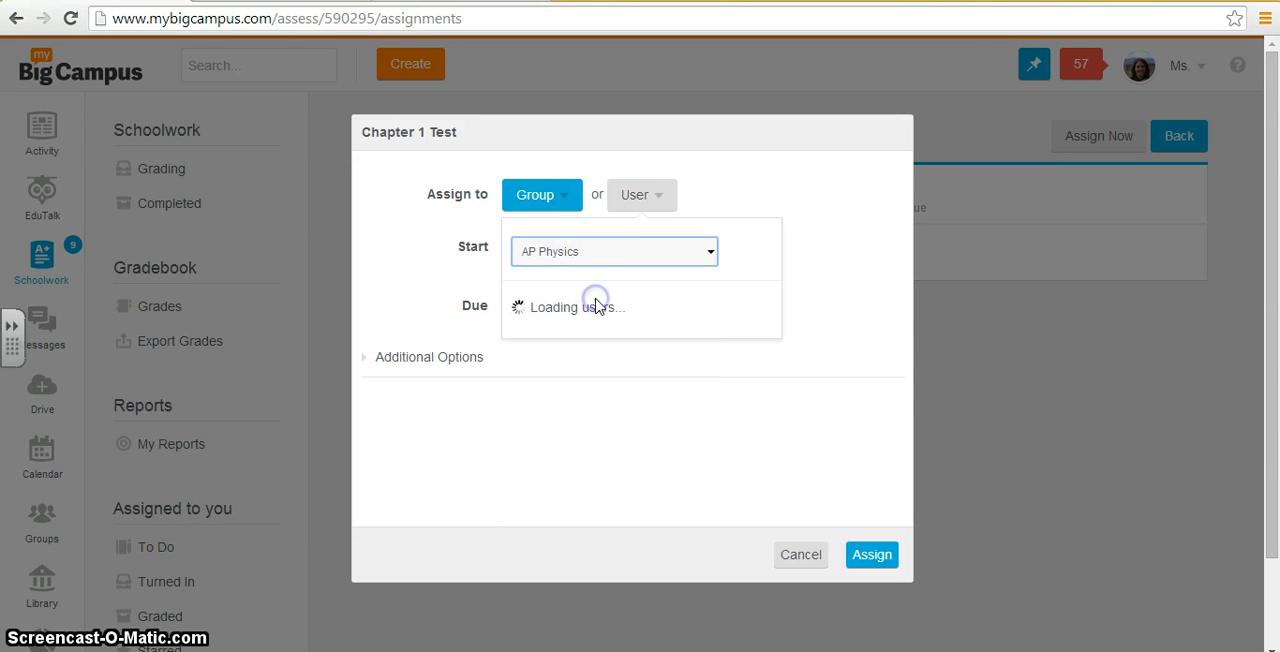
{"action": "left_click", "coordinate": [818, 343]}
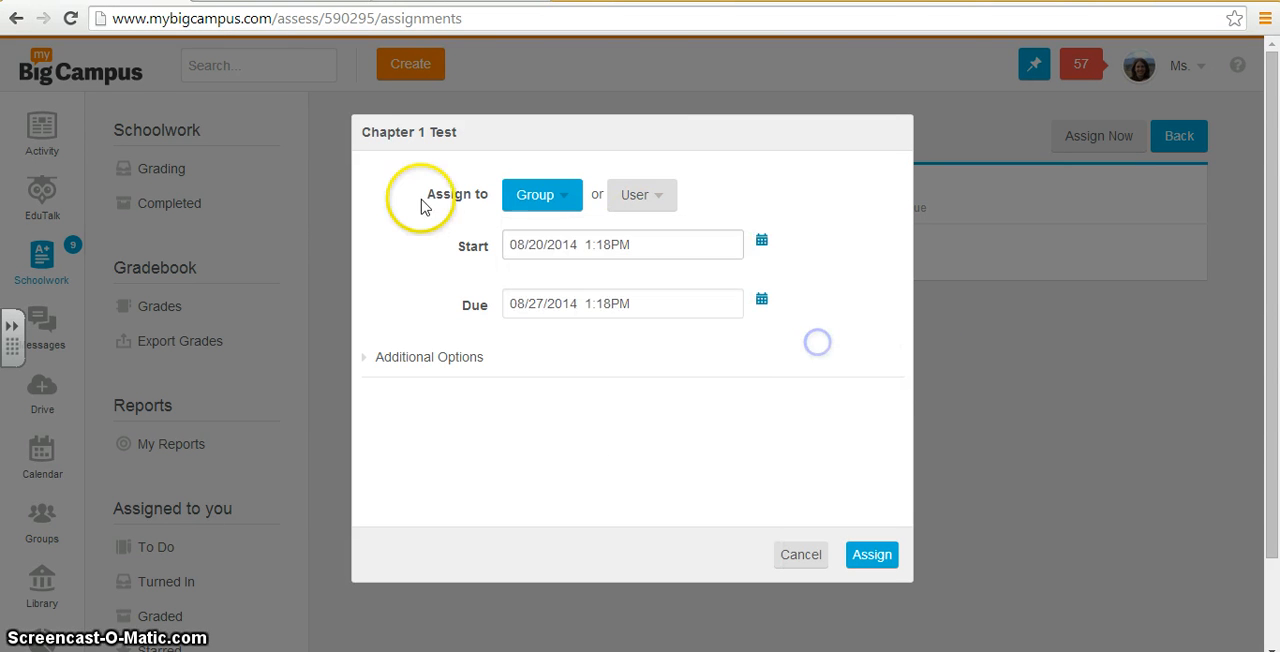
Step: Set the test2 group as assignee and the start to 08/20/2014 04:06AM
{"action": "left_click", "coordinate": [537, 194]}
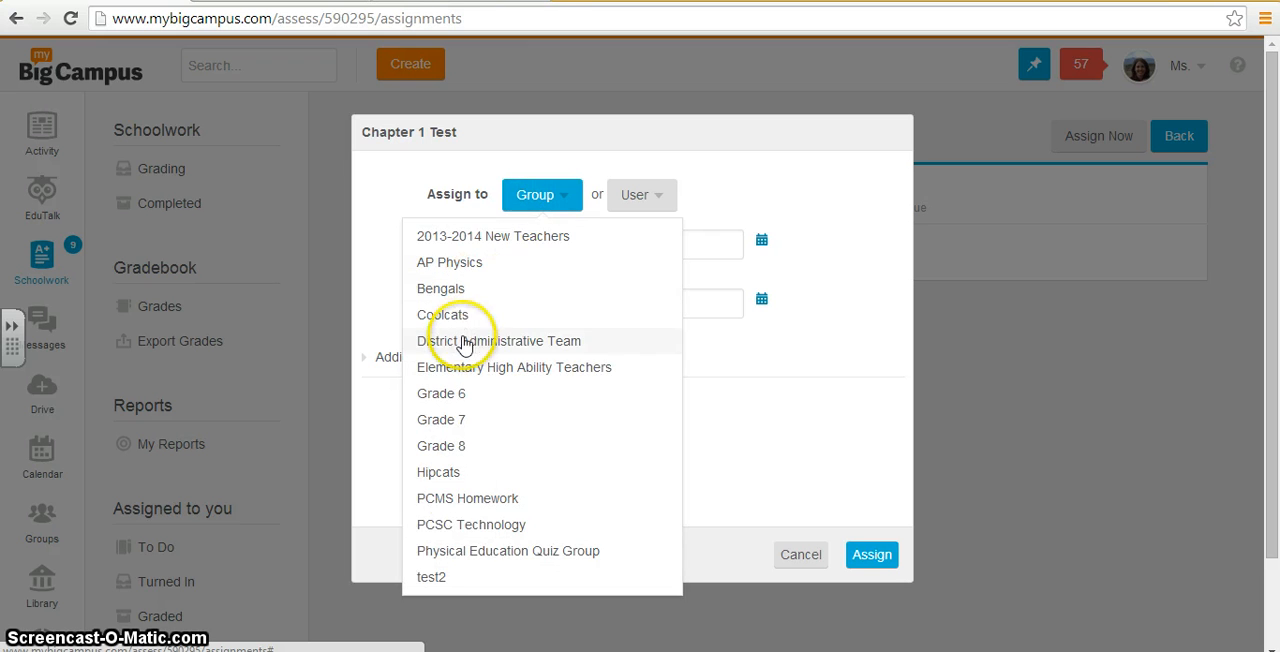
{"action": "left_click", "coordinate": [447, 578]}
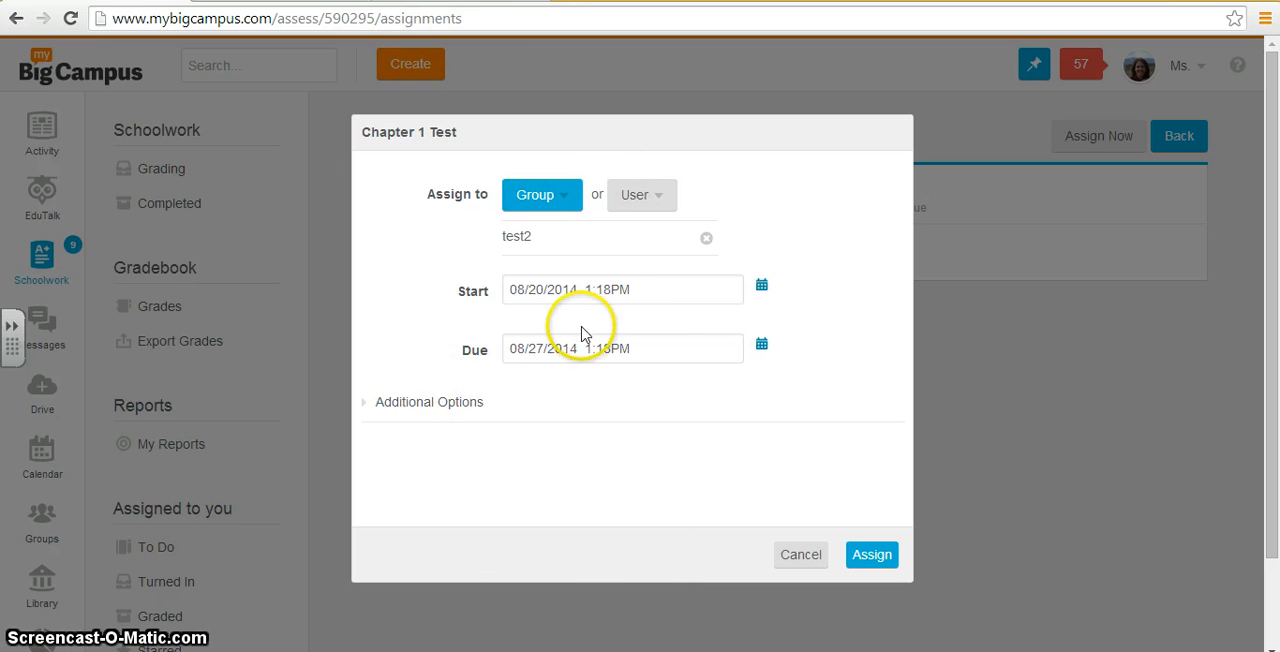
{"action": "left_click", "coordinate": [763, 287]}
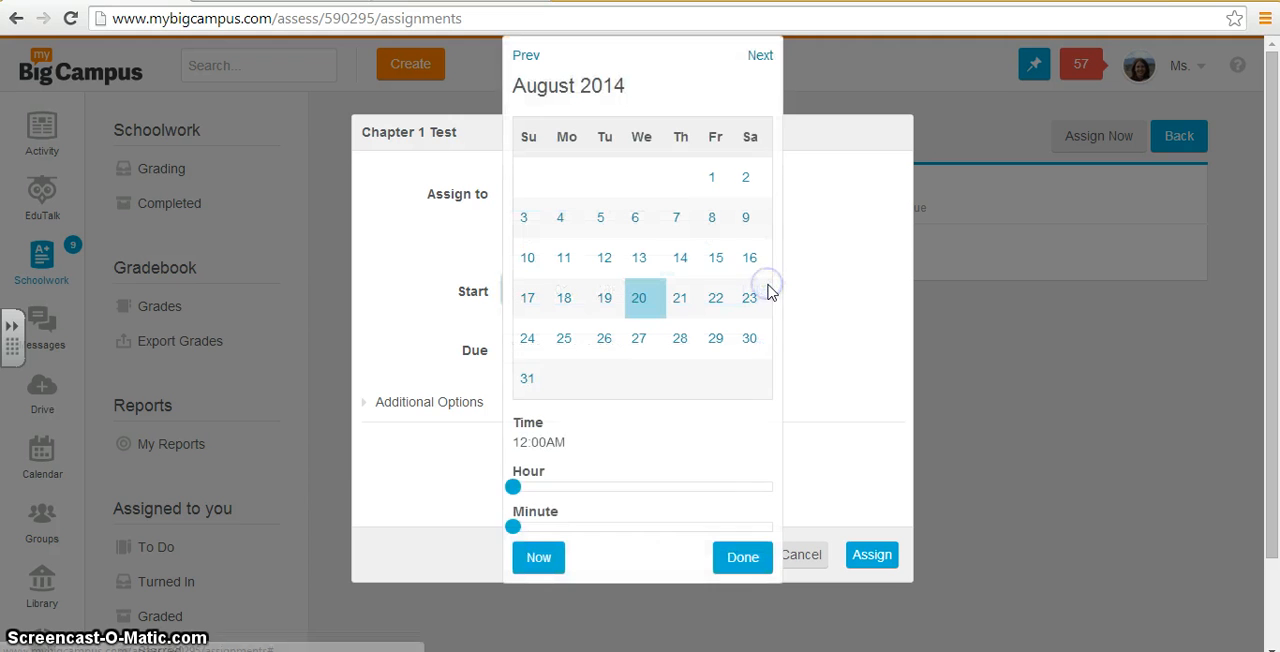
{"action": "left_click_drag", "start_coordinate": [513, 487], "coordinate": [585, 505]}
{"action": "left_click_drag", "start_coordinate": [510, 526], "coordinate": [539, 526]}
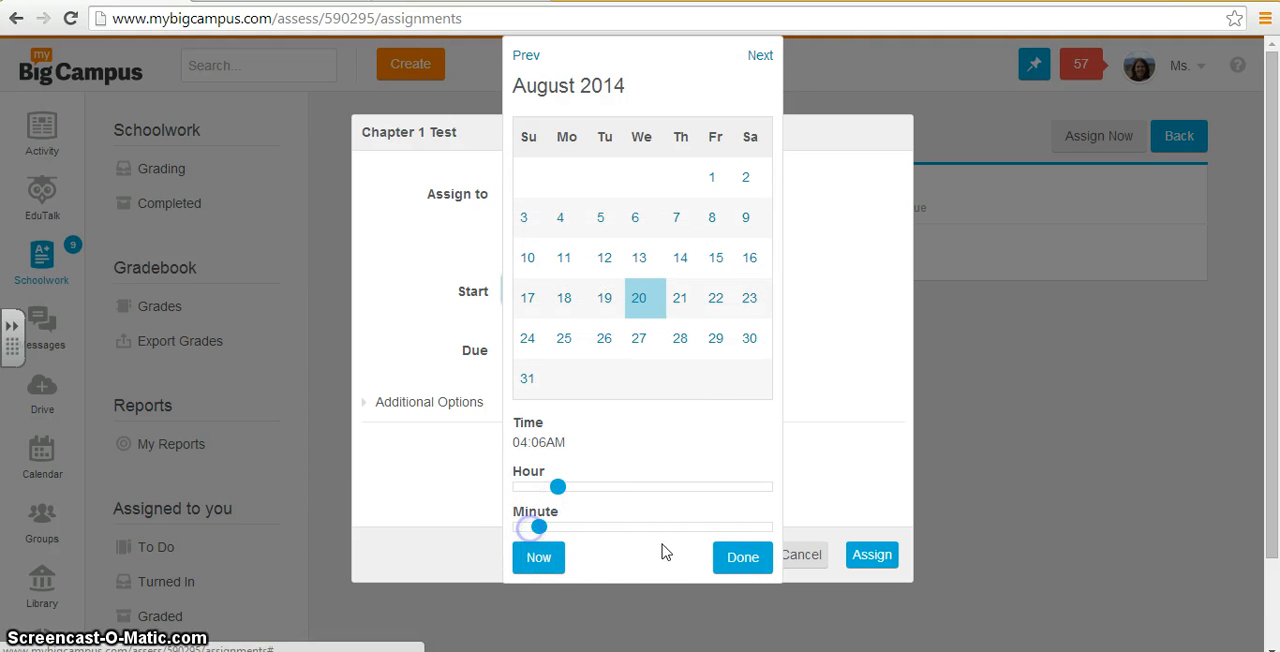
{"action": "left_click", "coordinate": [735, 556]}
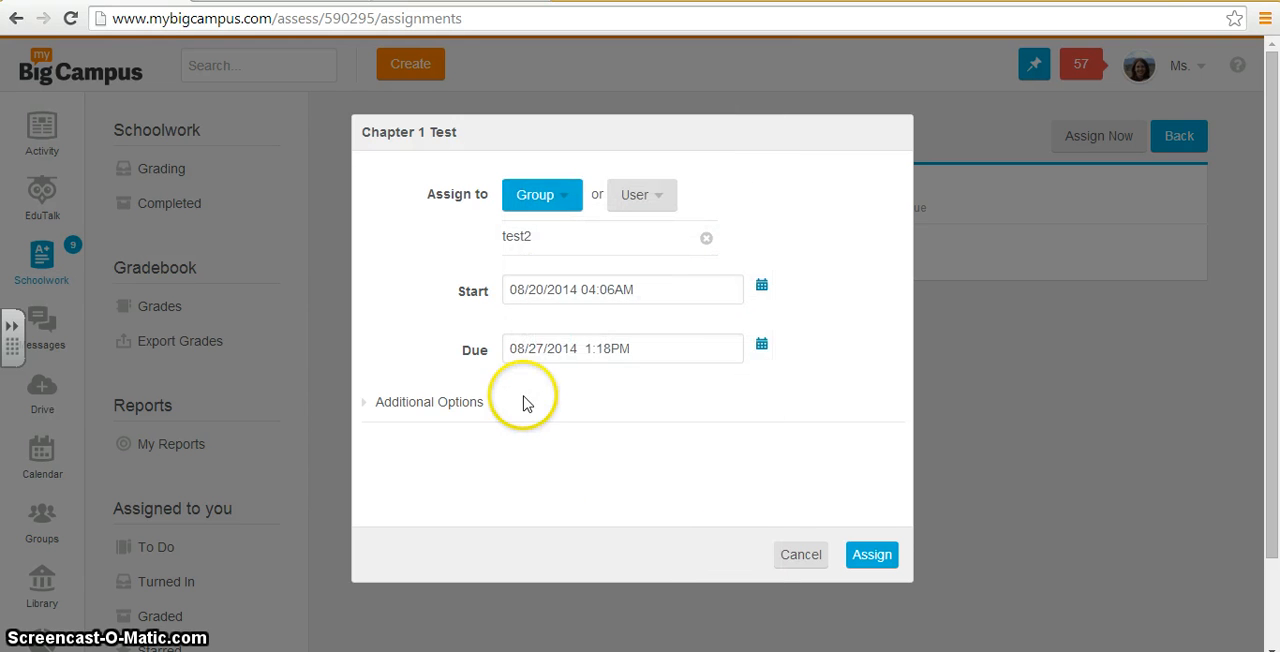
Step: Review the additional options for password, submissions, time and results without changing them, and assign the test
{"action": "left_click", "coordinate": [365, 405]}
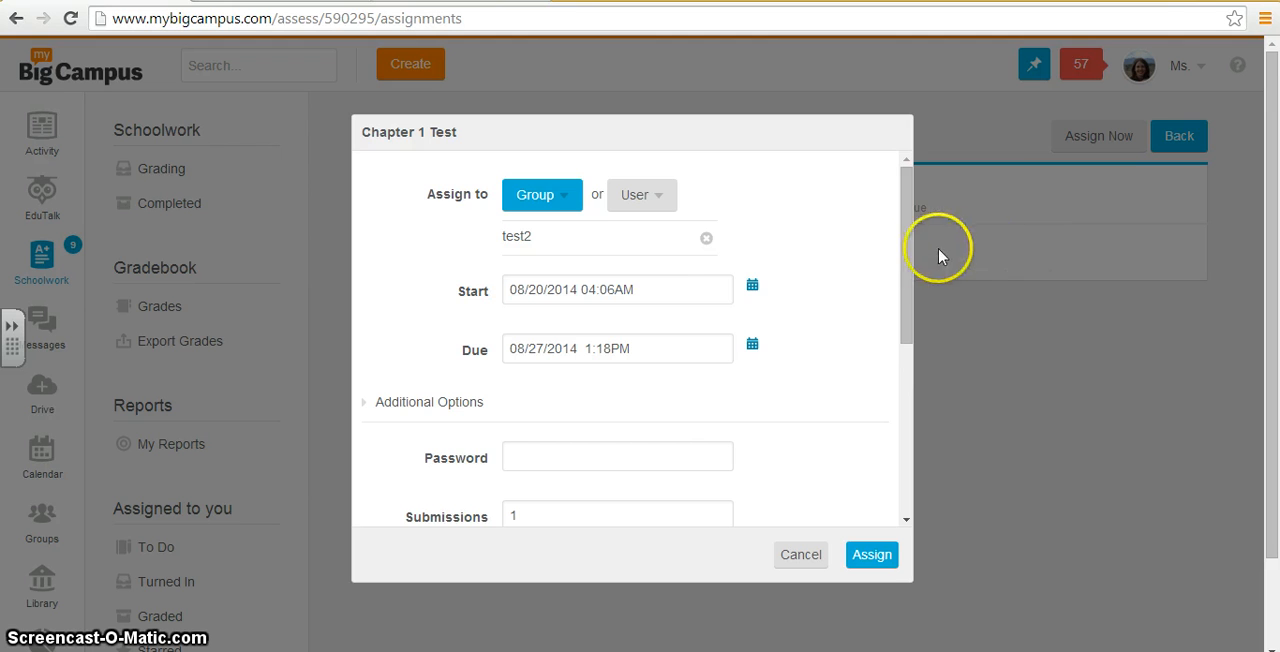
{"action": "left_click_drag", "start_coordinate": [908, 242], "coordinate": [908, 324]}
{"action": "left_click", "coordinate": [544, 285]}
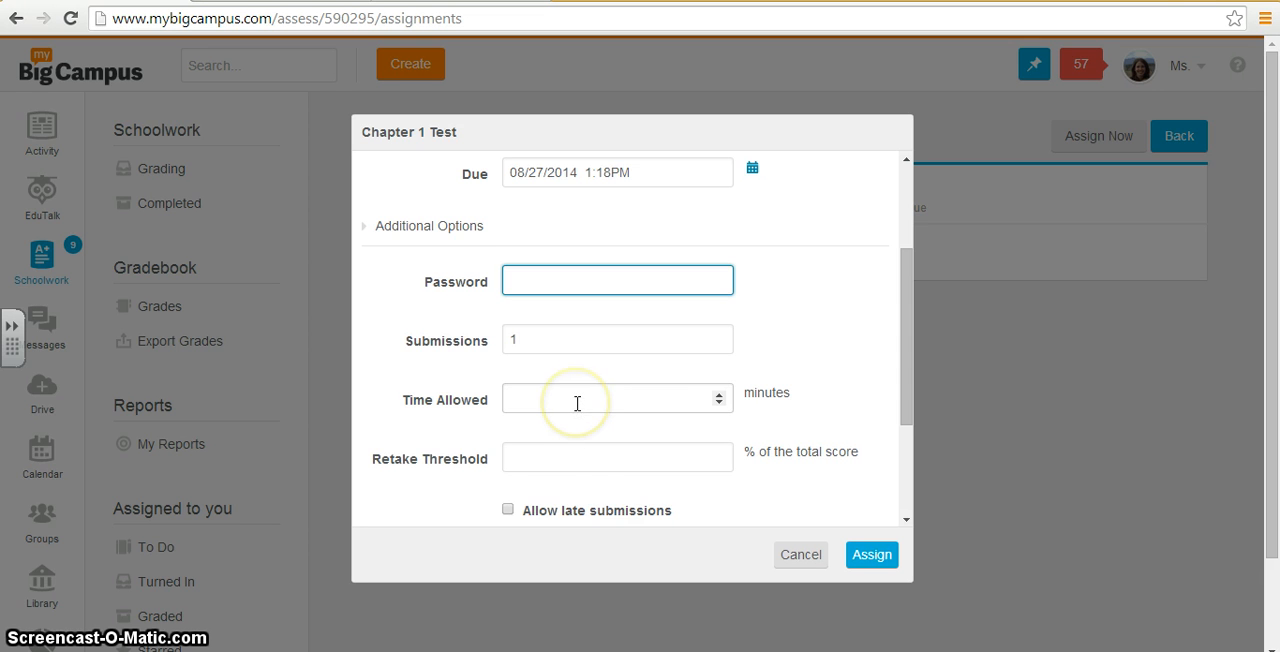
{"action": "scroll", "coordinate": [577, 403], "scroll_direction": "down", "scroll_amount": 5}
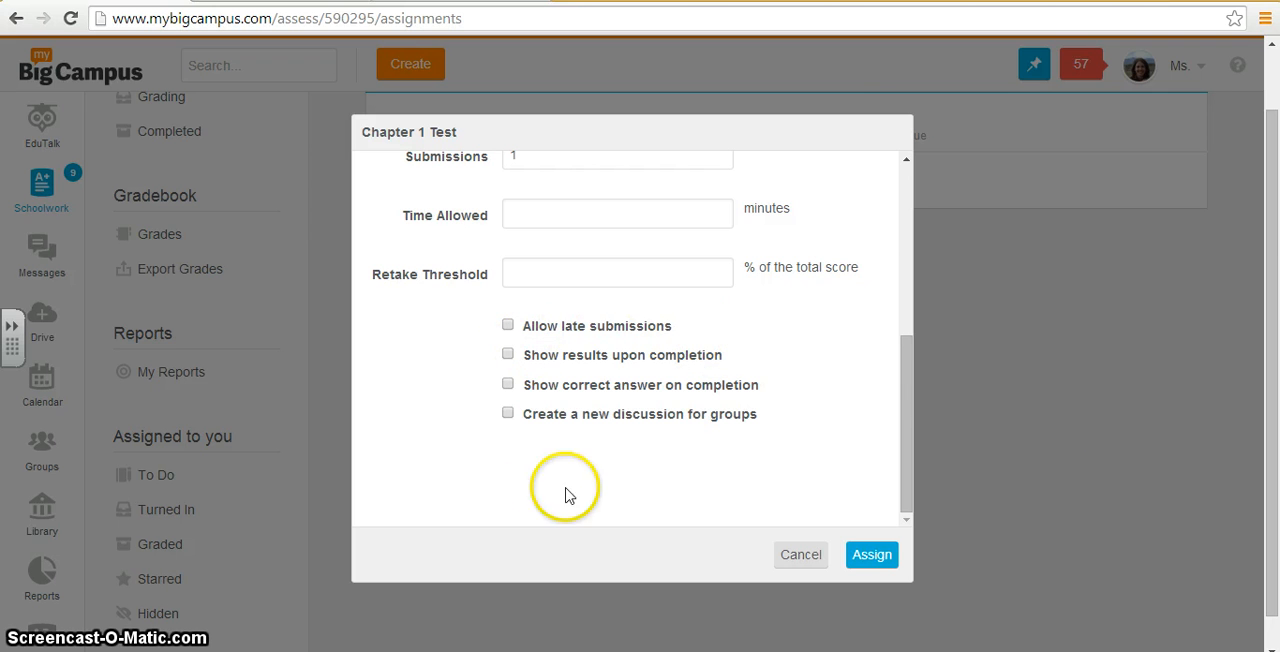
{"action": "left_click", "coordinate": [855, 558]}
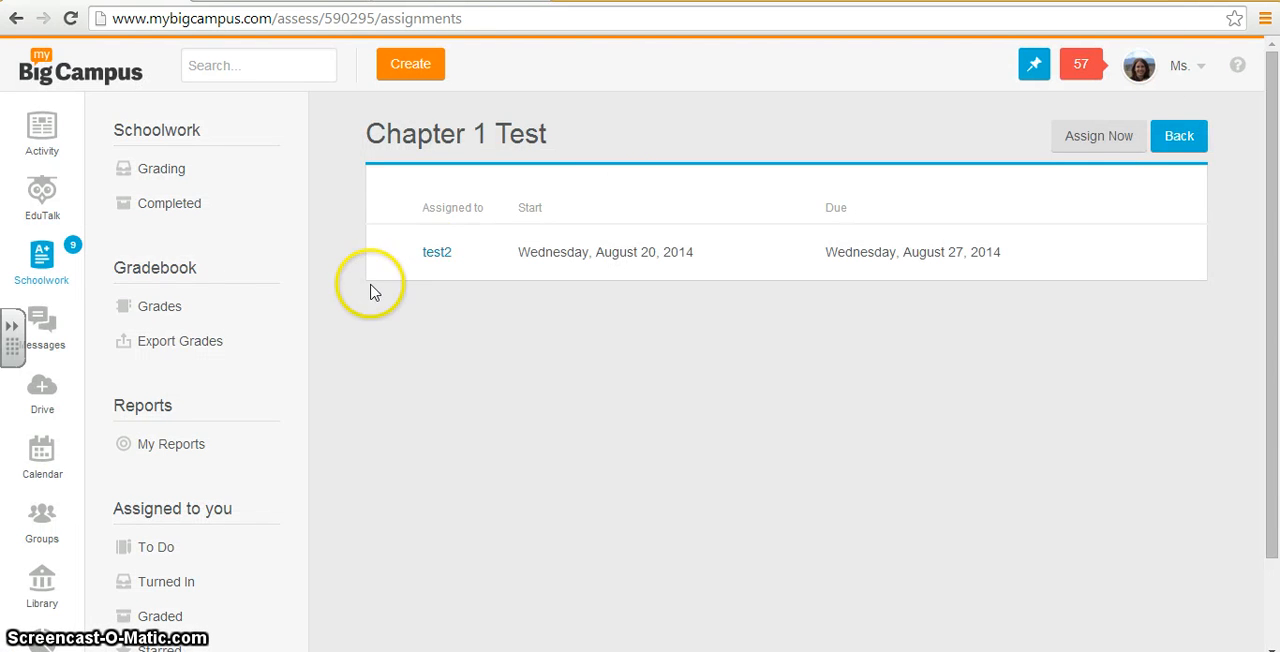
Step: View the test2 assignment's details and options, and return to the Chapter 1 Test assignments page
{"action": "left_click", "coordinate": [437, 256]}
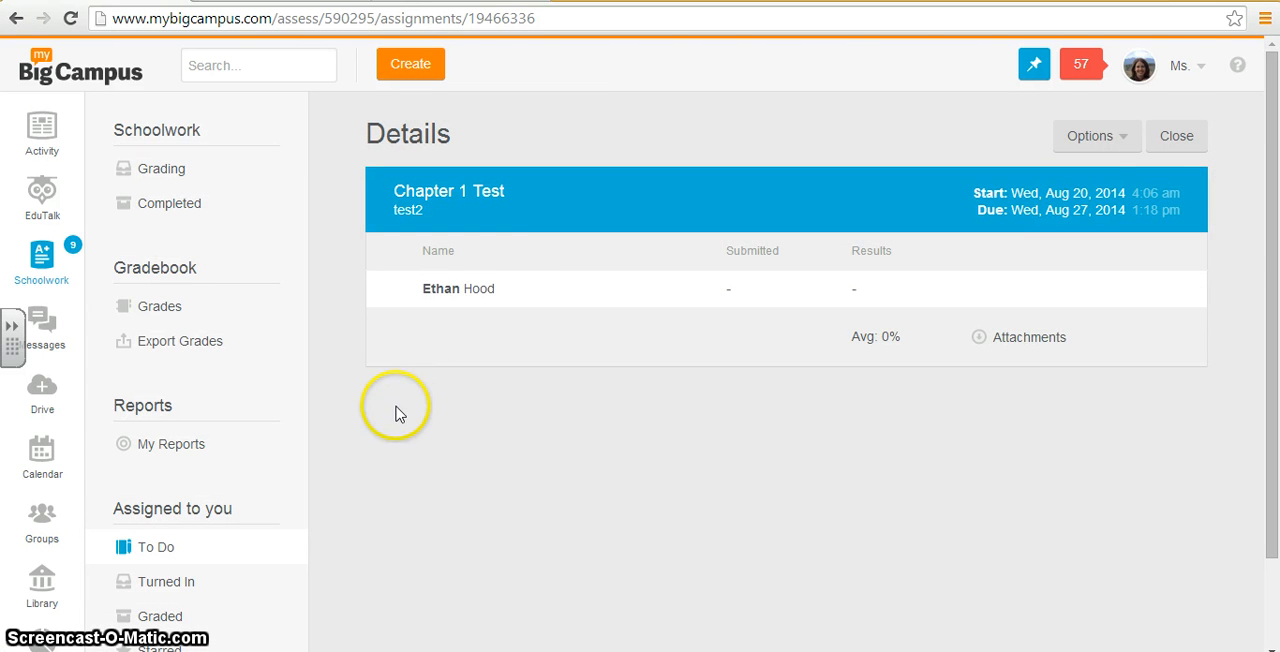
{"action": "left_click", "coordinate": [1095, 135]}
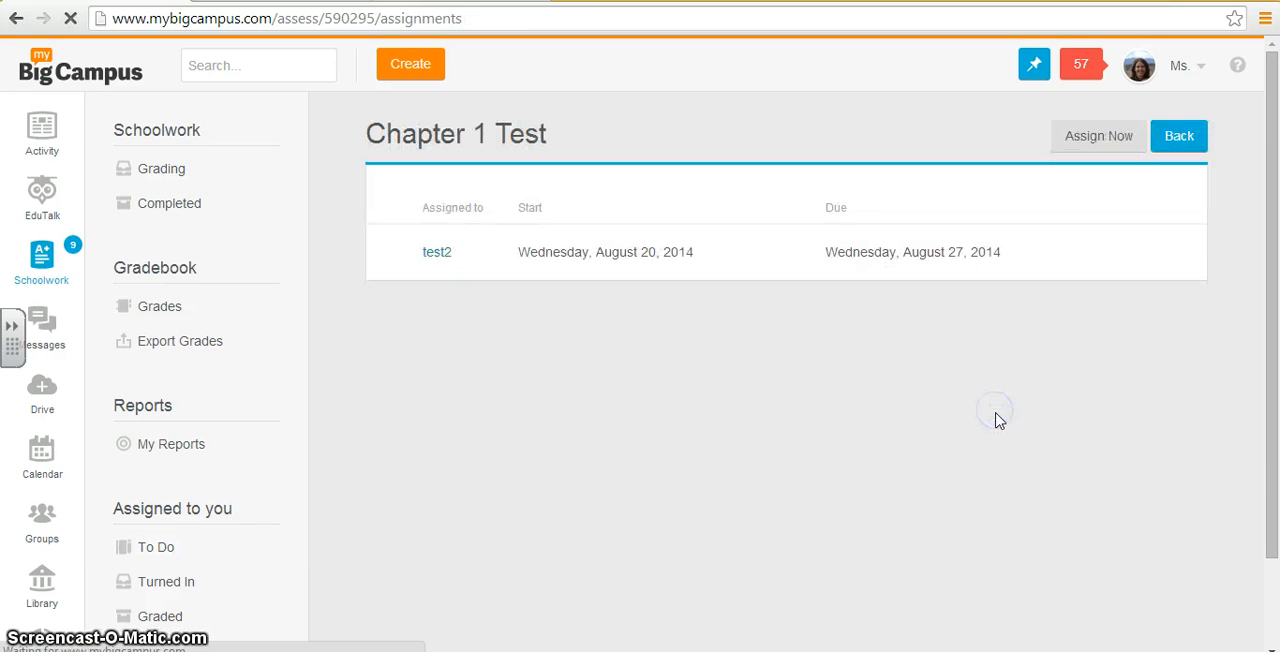
{"action": "left_click", "coordinate": [1120, 145]}
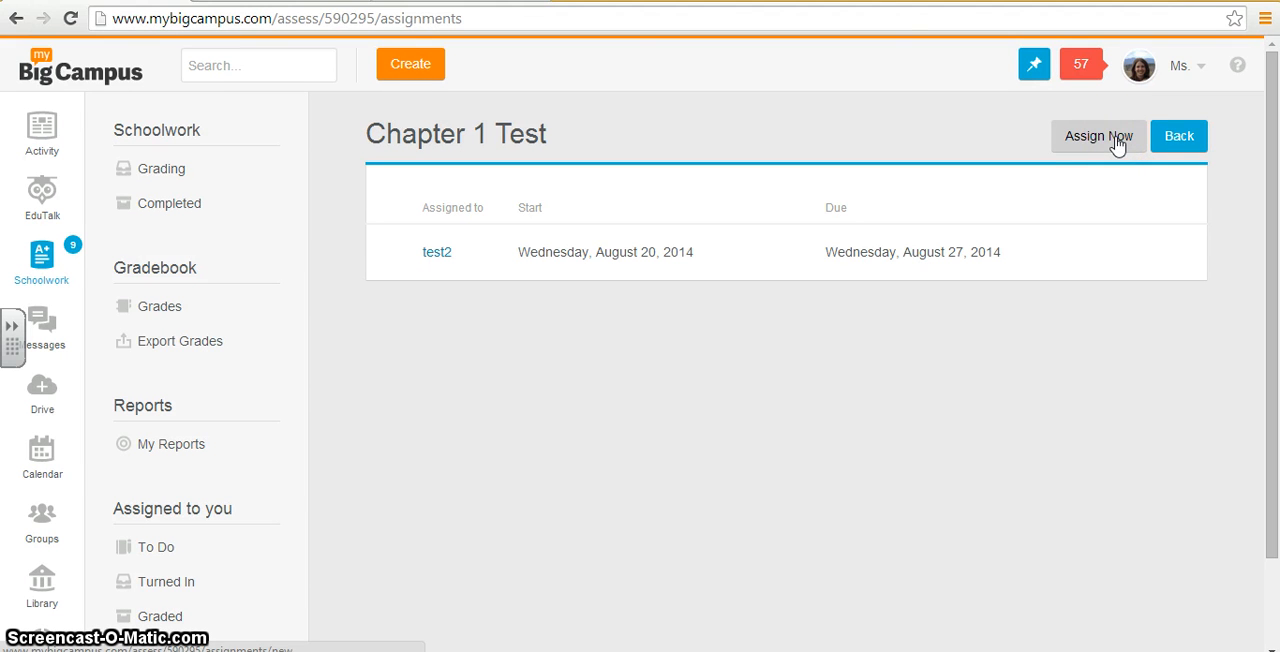